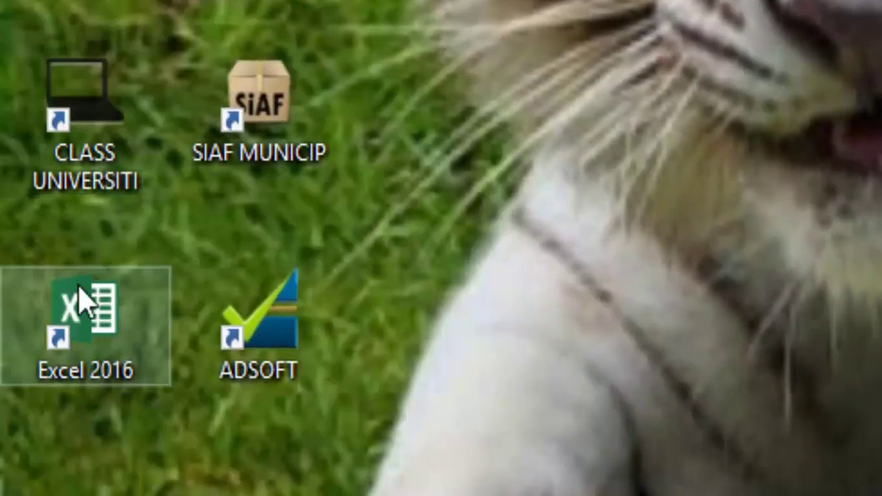
# Step: Start a blank workbook in Excel 2016 and enable the Programador tab in ribbon customisation
pyautogui.doubleClick(79, 293)
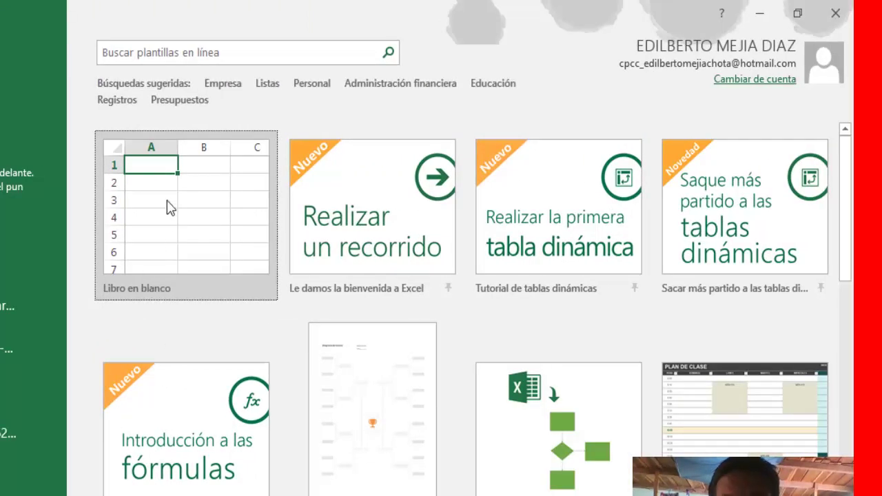
pyautogui.click(167, 205)
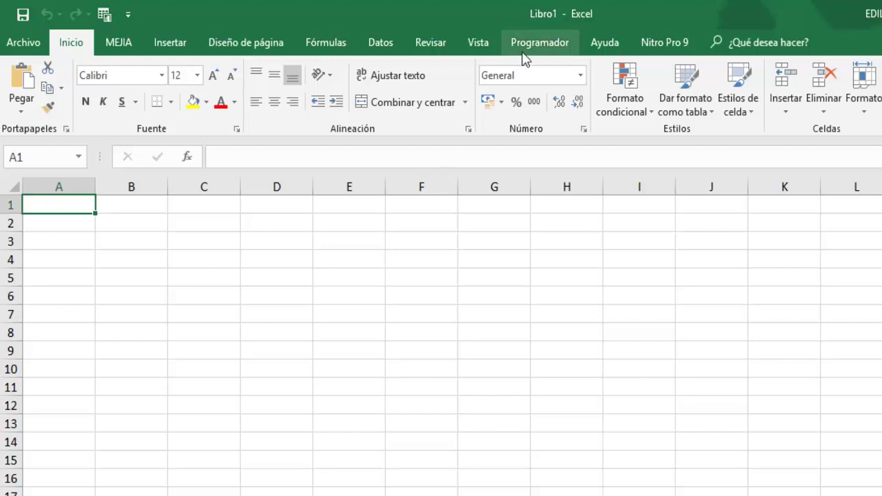
pyautogui.click(549, 43)
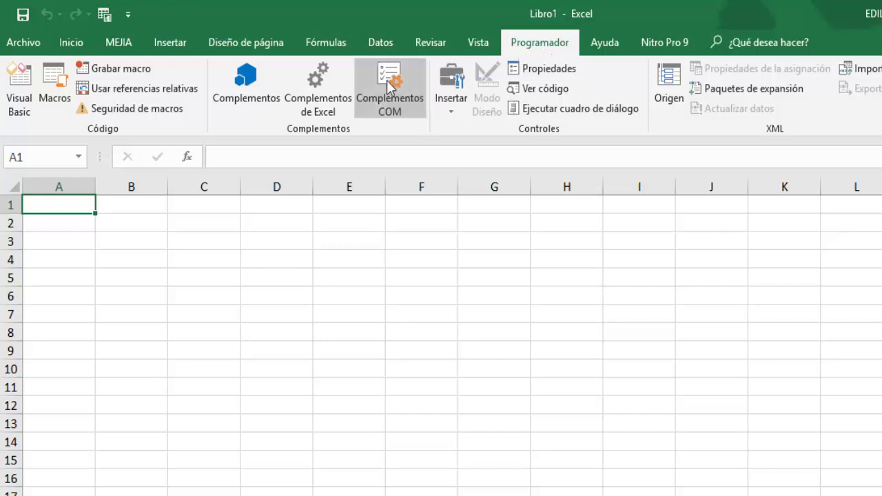
pyautogui.click(24, 43)
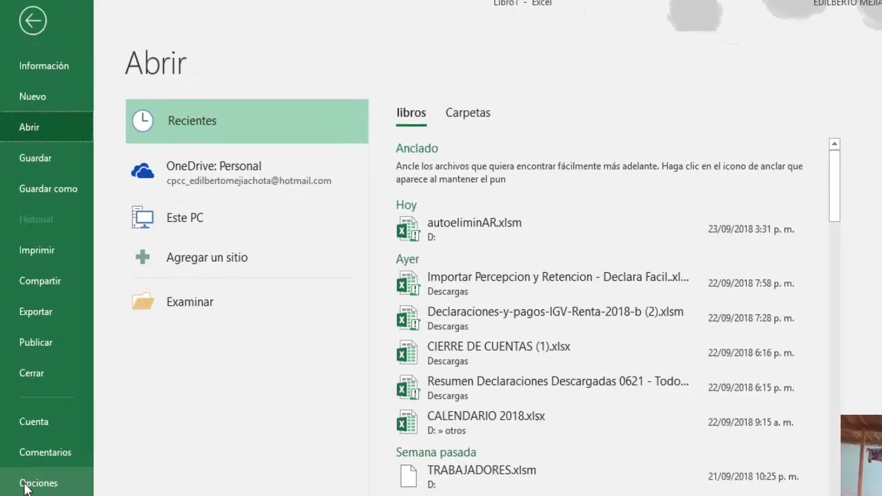
pyautogui.click(35, 482)
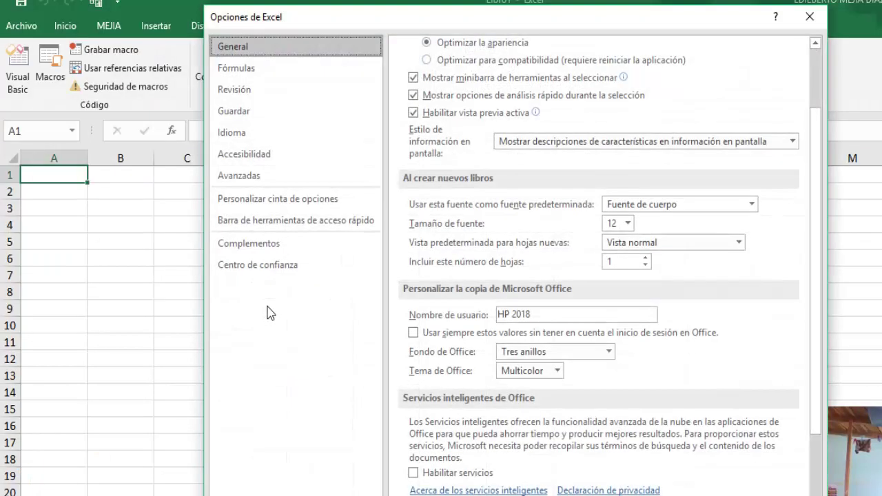
pyautogui.click(274, 200)
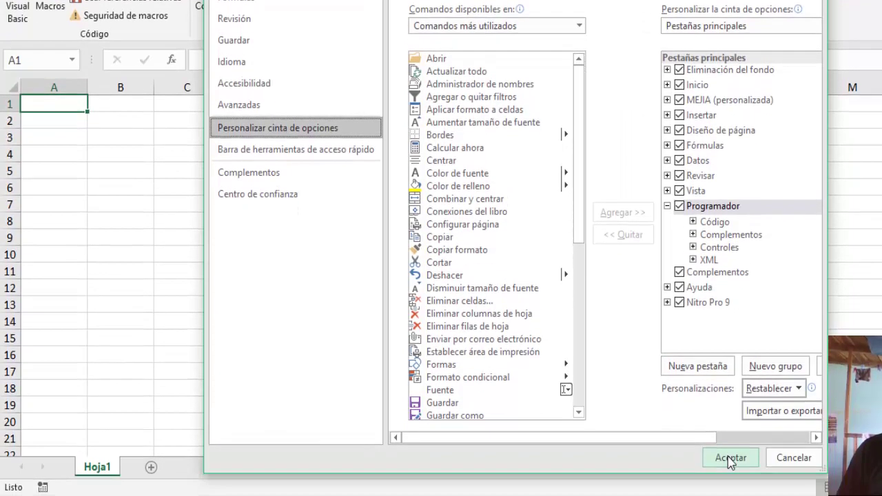
pyautogui.click(731, 475)
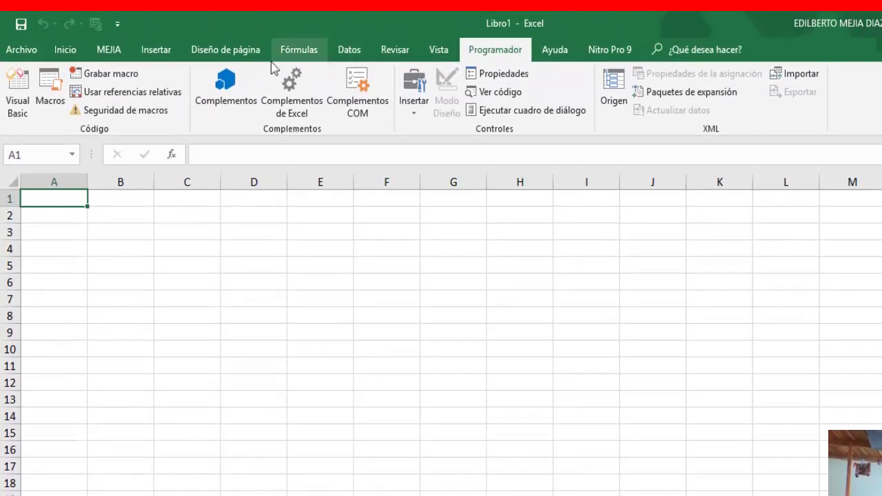
# Step: Open the Visual Basic editor and insert a new empty Módulo1
pyautogui.click(29, 86)
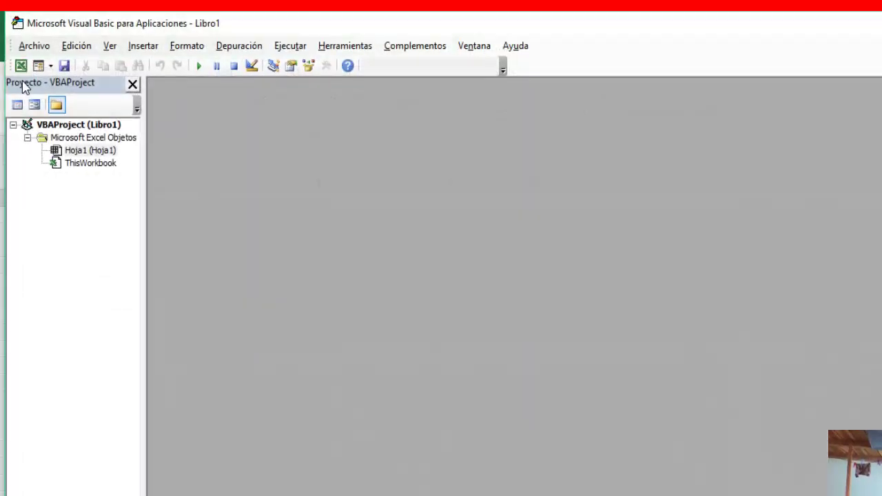
pyautogui.click(140, 46)
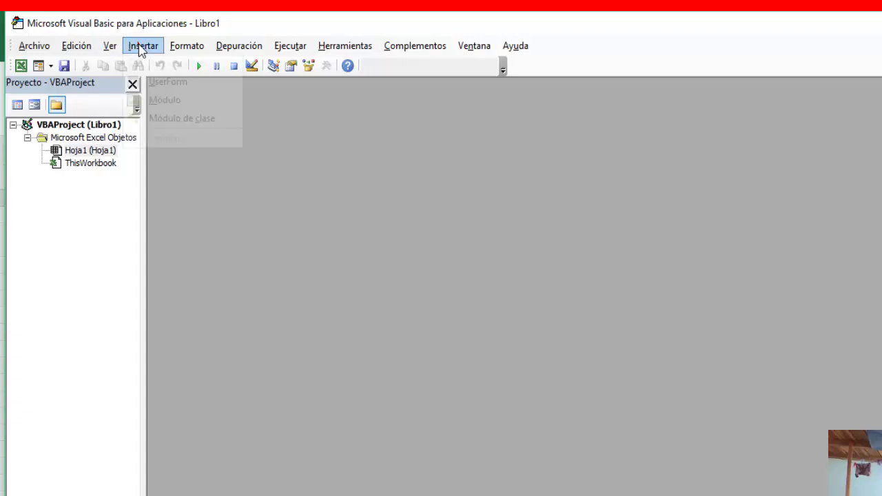
pyautogui.click(166, 98)
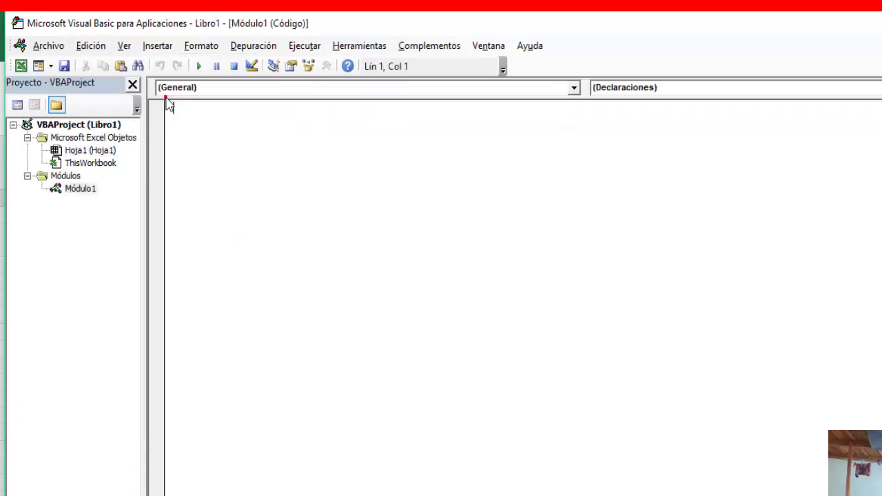
pyautogui.click(214, 153)
# Step: In Notepad, select the macro code from Sub Eliminar_archivo to End Sub
pyautogui.hotkey('alt', 'Tab')
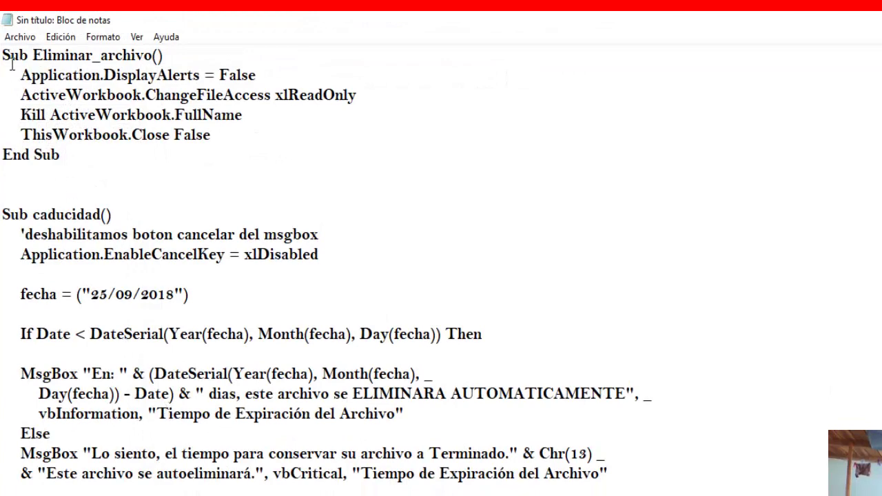
pyautogui.moveTo(3, 55); pyautogui.dragTo(62, 493)
pyautogui.hotkey('ctrl', 'c')
pyautogui.scroll(-1, 133, 341)
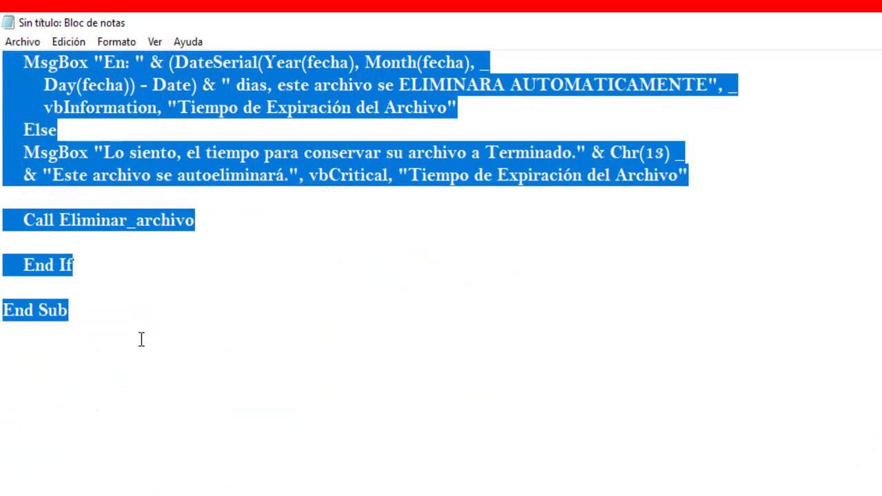
pyautogui.scroll(5, 141, 336)
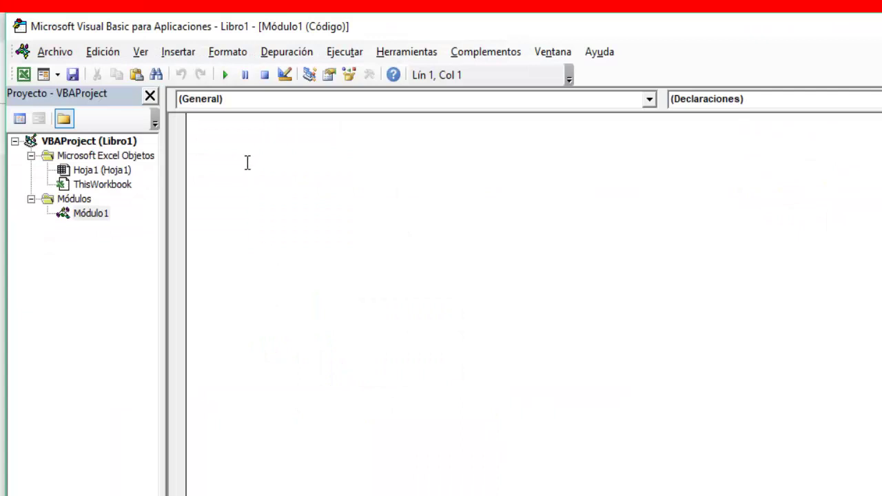
# Step: Paste the Eliminar_archivo and caducidad macros into Módulo1 and highlight the fecha 25/09/2018 line
pyautogui.hotkey('ctrl', 'v')
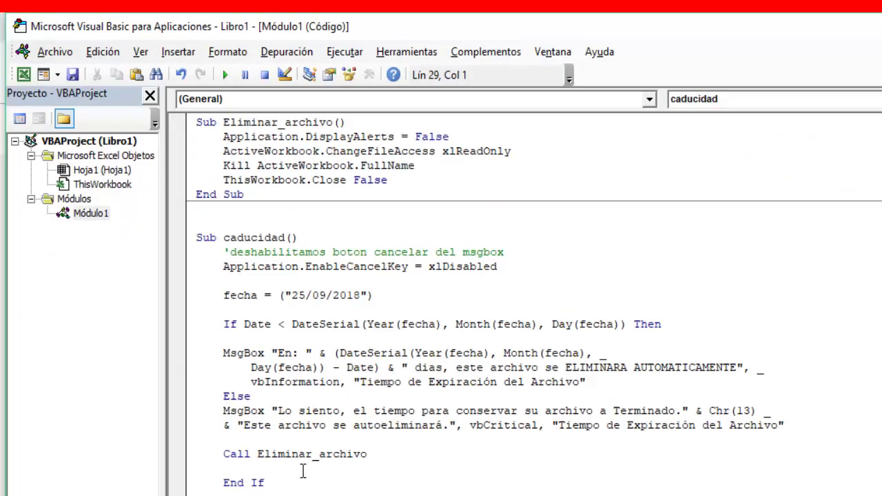
pyautogui.click(299, 299)
pyautogui.moveTo(225, 296); pyautogui.dragTo(376, 296)
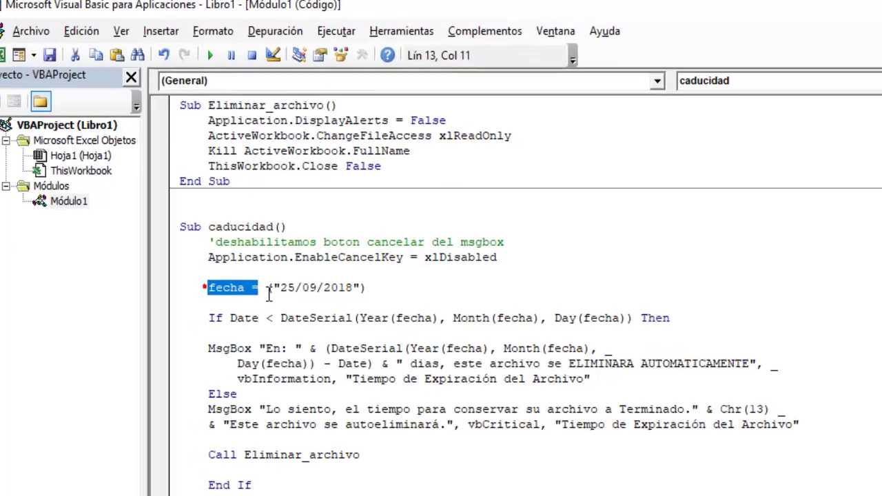
pyautogui.click(390, 302)
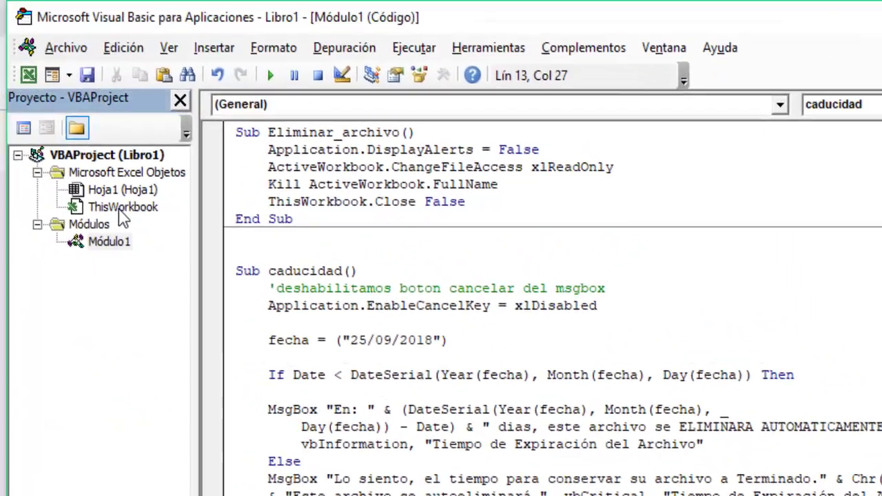
pyautogui.click(121, 214)
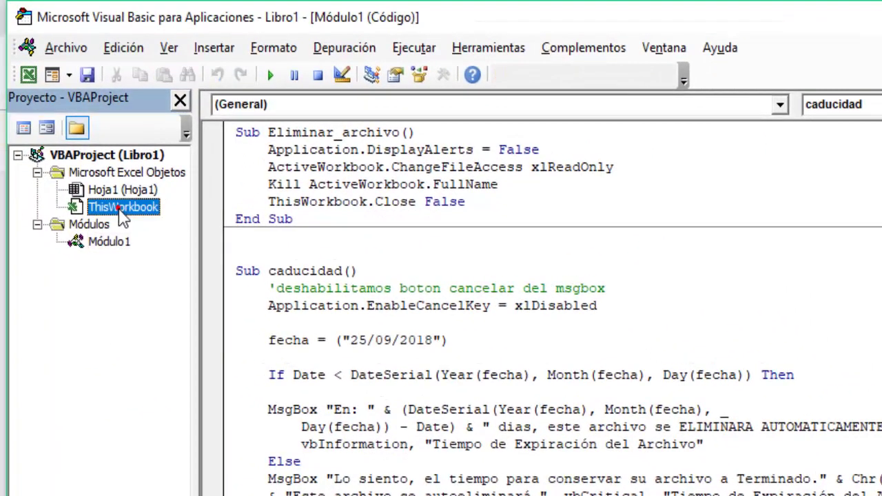
# Step: Add a Workbook_Open procedure to ThisWorkbook that calls caducidad
pyautogui.doubleClick(120, 210)
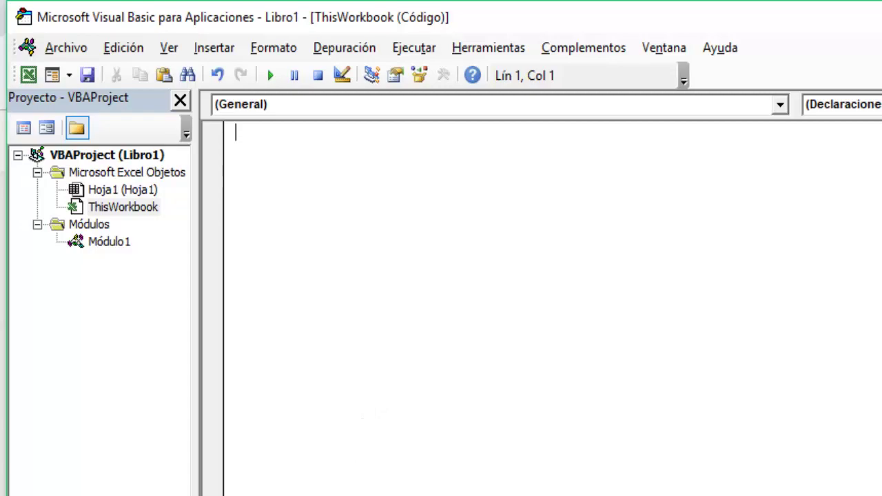
pyautogui.hotkey('alt', 'Tab')
pyautogui.hotkey('ctrl', 'a')
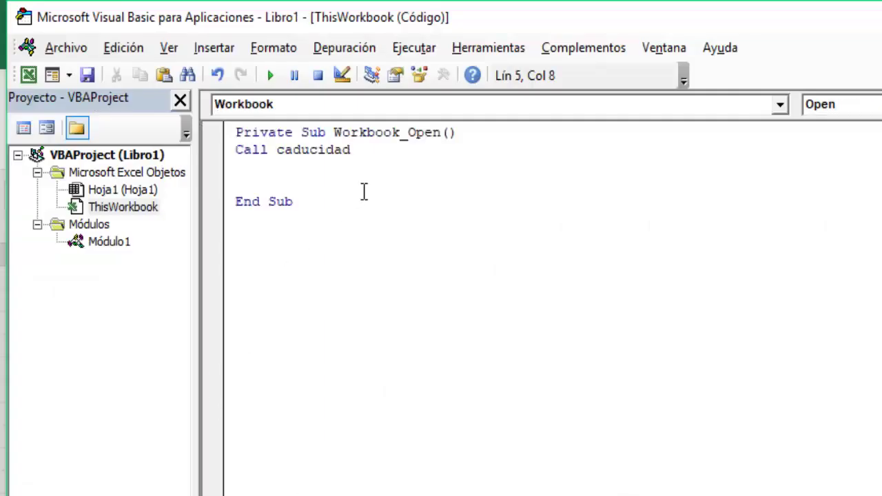
pyautogui.click(262, 155)
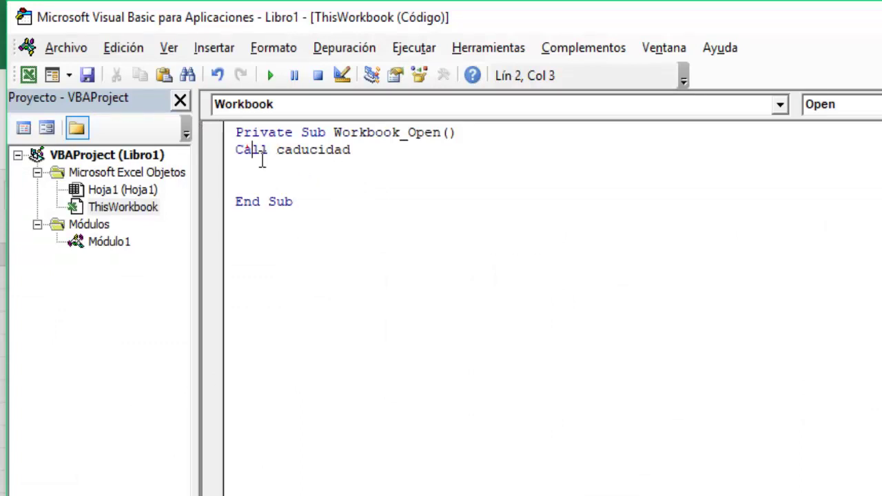
pyautogui.click(284, 155)
pyautogui.press('Left')
pyautogui.moveTo(289, 157); pyautogui.dragTo(314, 156)
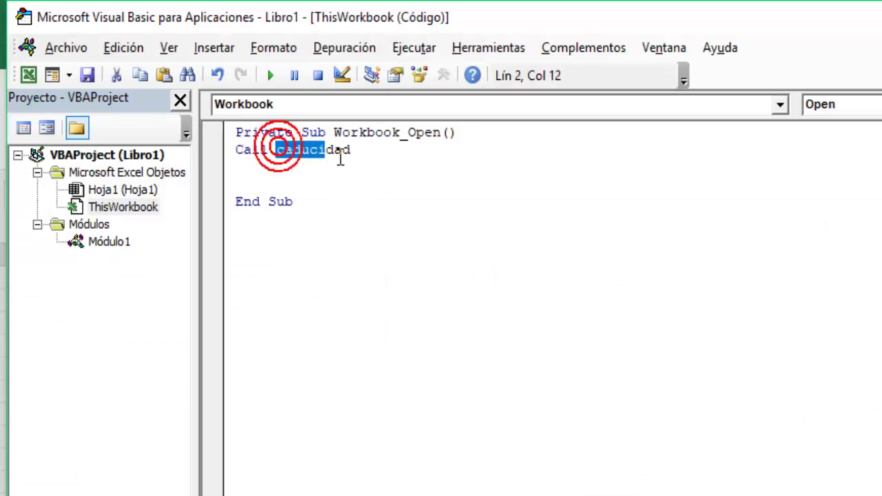
pyautogui.click(365, 164)
# Step: Open Módulo1's code to review the caducidad macro
pyautogui.click(108, 243)
pyautogui.doubleClick(109, 243)
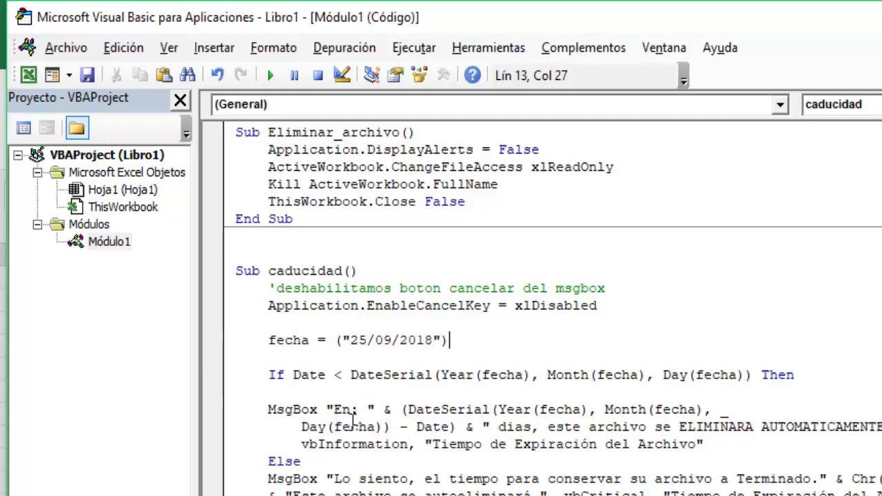
pyautogui.click(238, 495)
# Step: Save the workbook to the desktop as 'modo prueba' in macro-enabled .xlsm format
pyautogui.hotkey('alt', 'F11')
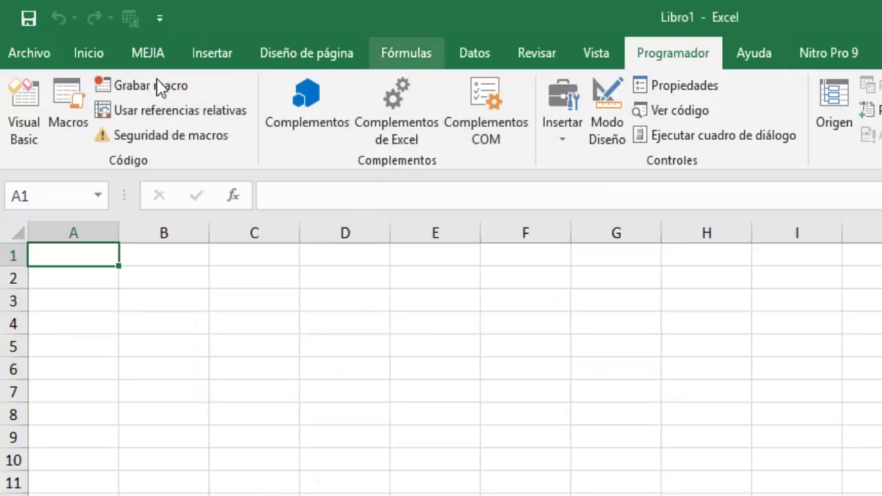
pyautogui.click(20, 52)
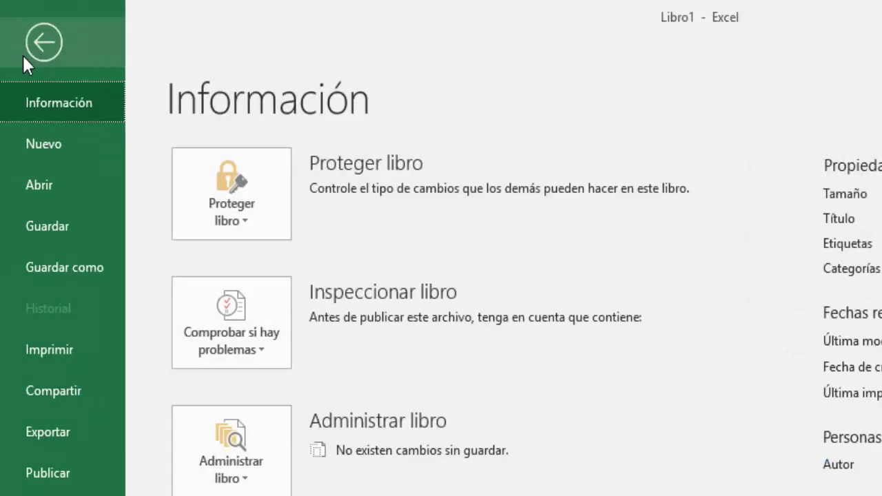
pyautogui.click(80, 264)
pyautogui.click(286, 416)
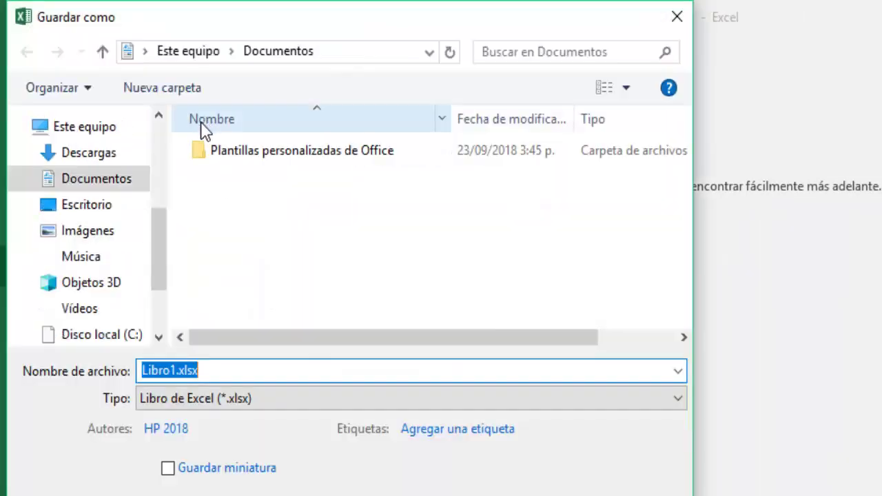
pyautogui.write('m')
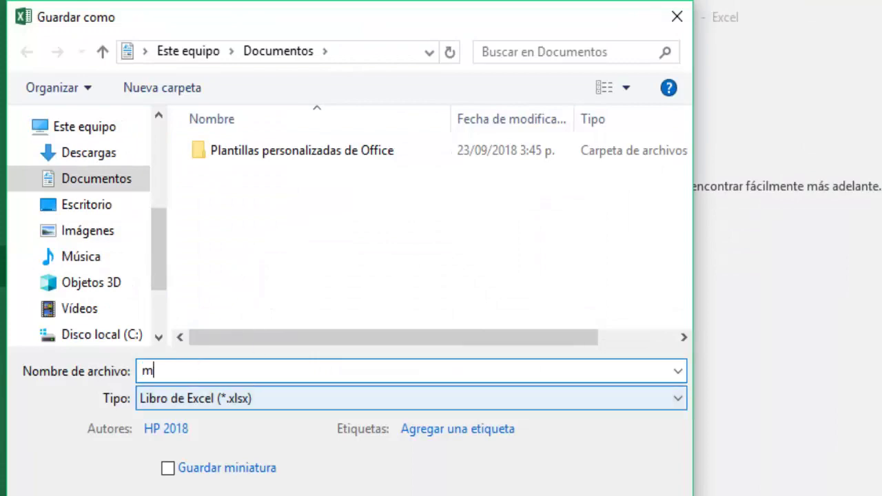
pyautogui.write('odo prueba')
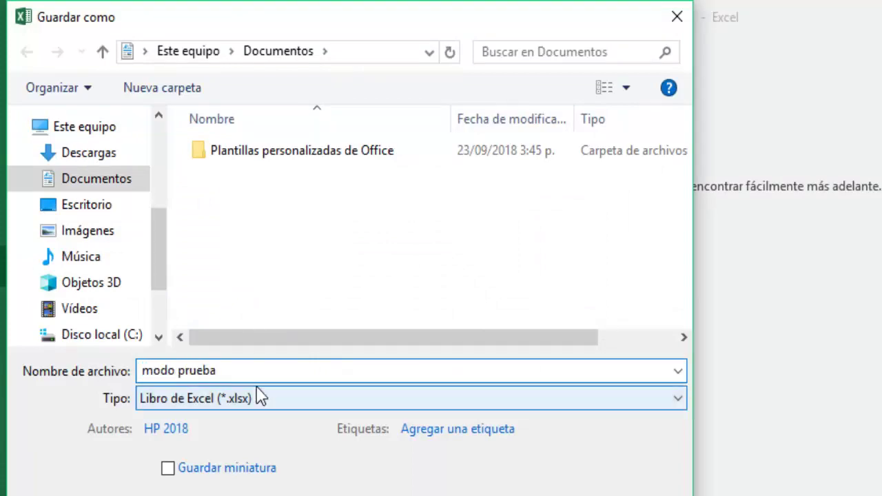
pyautogui.click(315, 401)
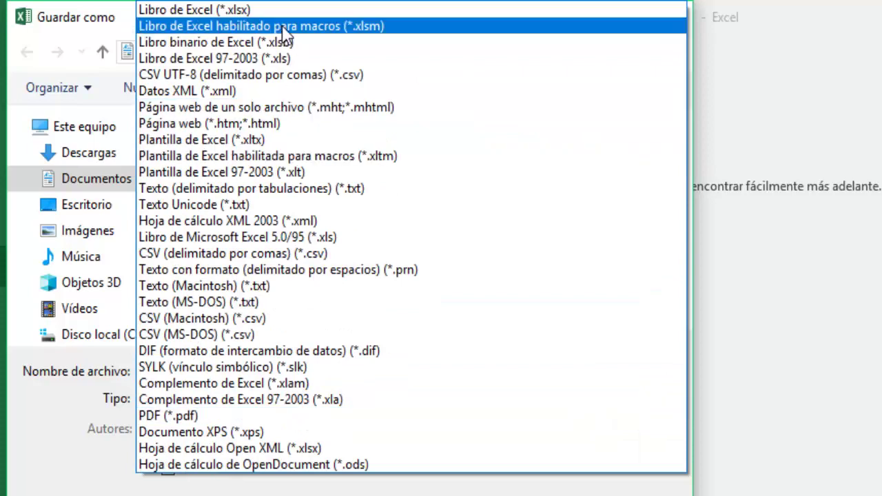
pyautogui.click(287, 28)
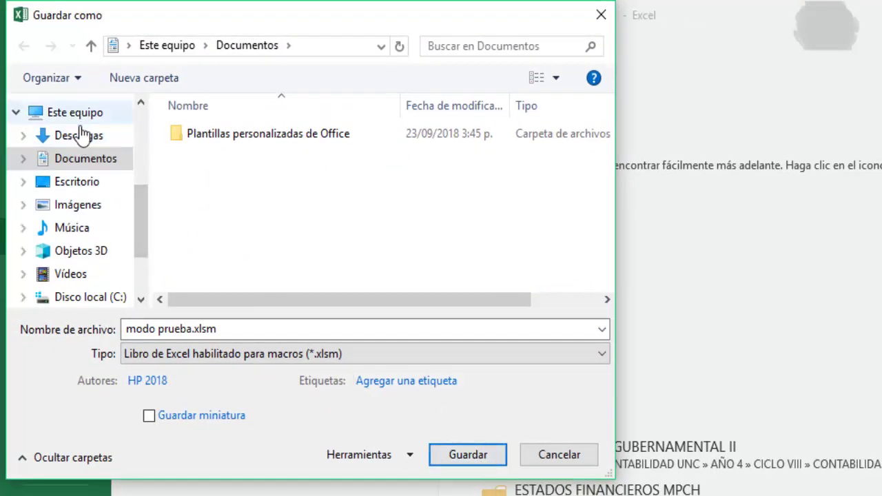
pyautogui.click(91, 183)
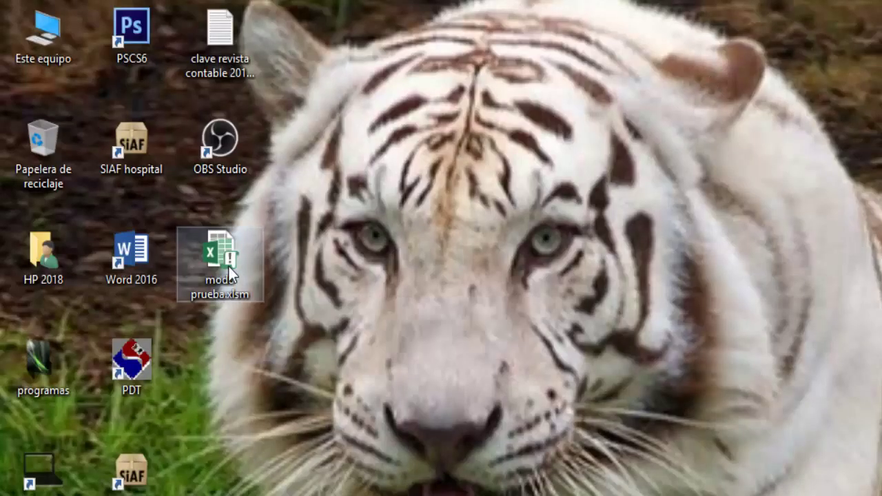
# Step: Open modo prueba.xlsm, enable its macros, and dismiss the 2-days-left expiry message
pyautogui.doubleClick(228, 272)
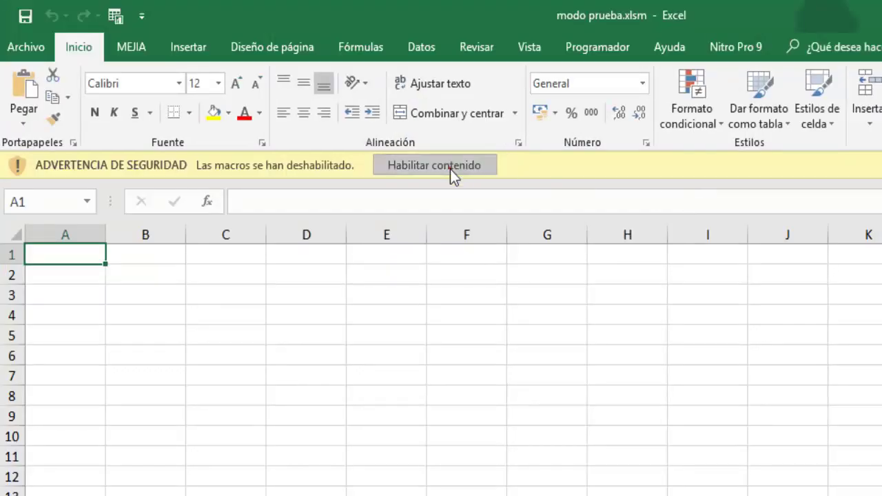
pyautogui.click(451, 171)
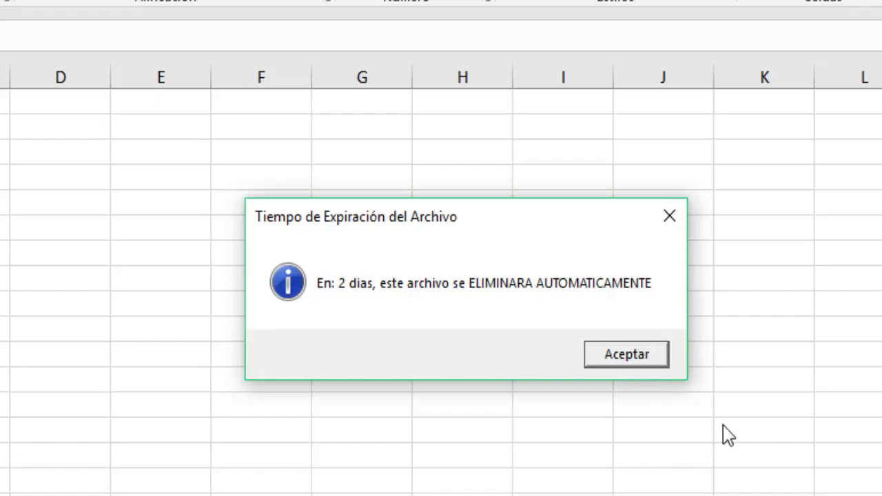
pyautogui.click(613, 355)
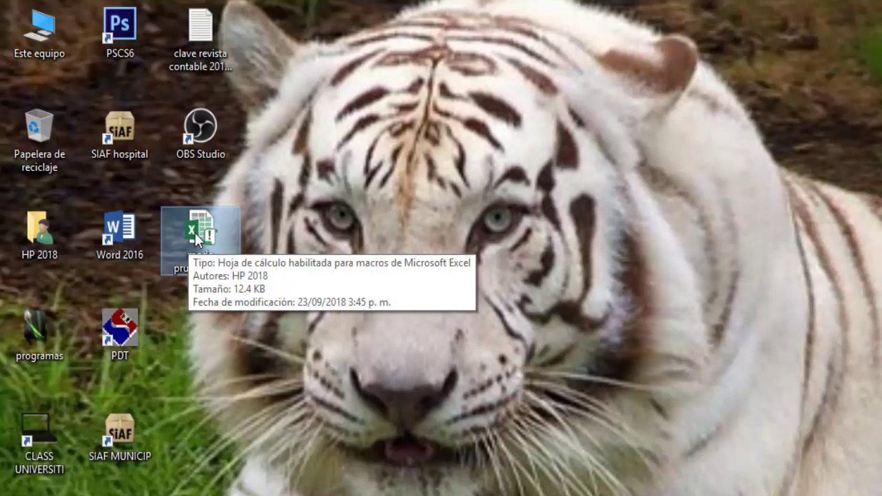
# Step: Reopen modo prueba.xlsm, dismiss the expiry notice, and open the Visual Basic editor
pyautogui.doubleClick(195, 240)
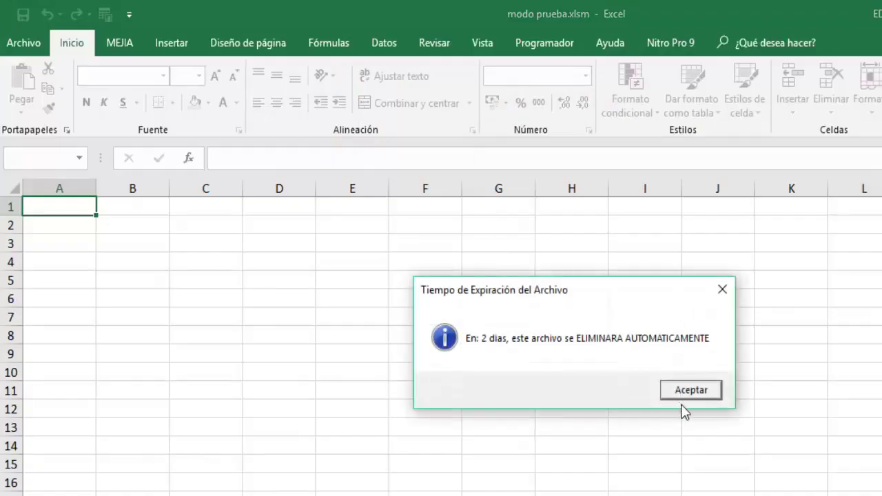
pyautogui.click(682, 395)
pyautogui.click(544, 43)
pyautogui.click(8, 98)
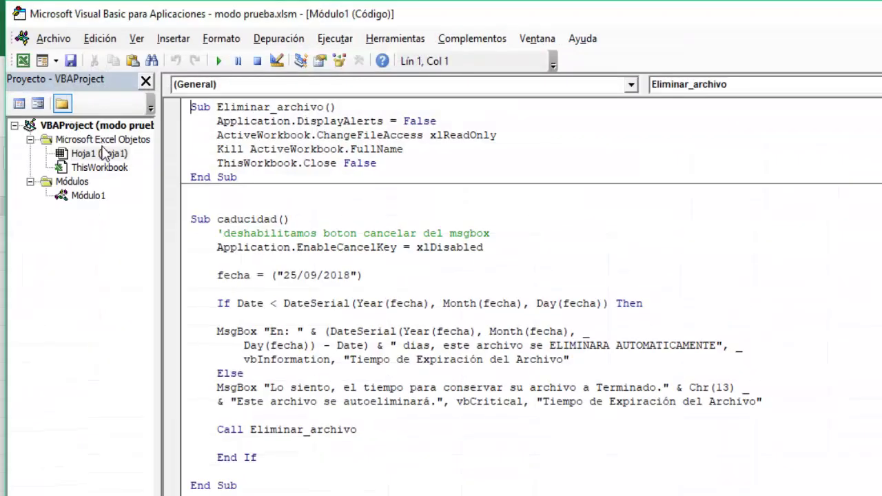
# Step: Change the fecha expiry date in Módulo1 from 25/09/2018 to 24/09/2018 and save
pyautogui.doubleClick(88, 196)
pyautogui.doubleClick(88, 198)
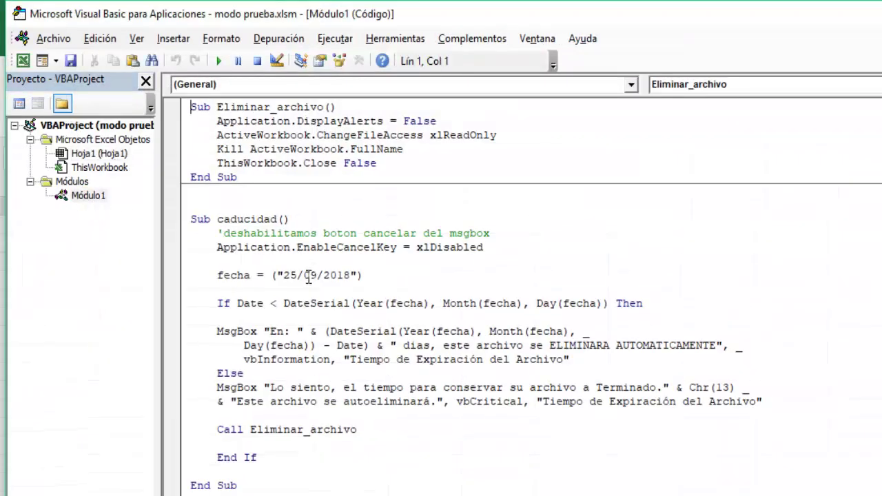
pyautogui.click(309, 276)
pyautogui.click(296, 275)
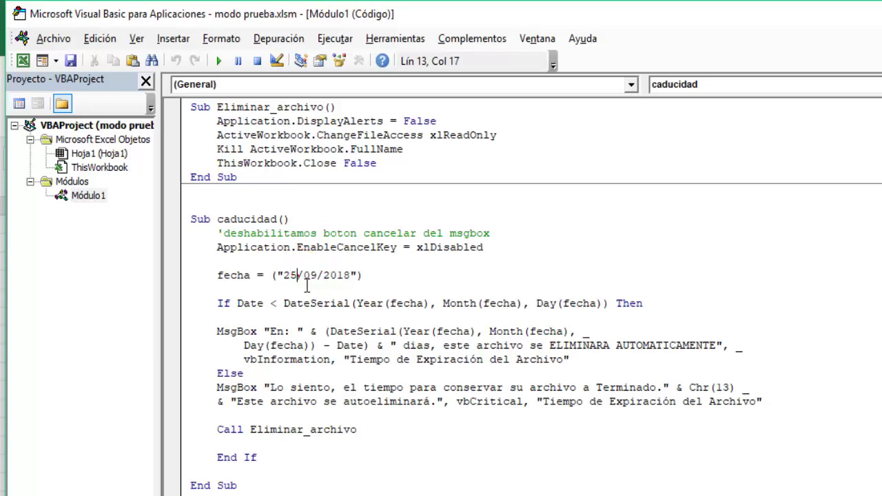
pyautogui.click(297, 275)
pyautogui.press('BackSpace')
pyautogui.write('4')
pyautogui.click(71, 61)
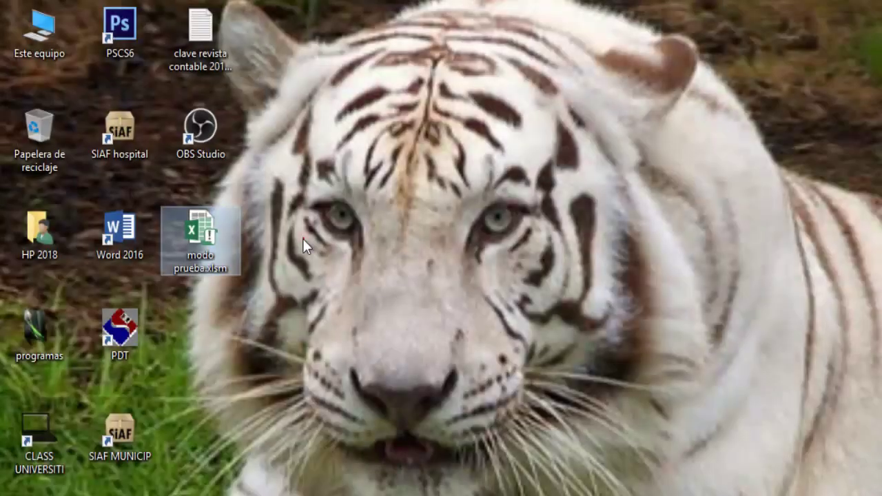
# Step: Reopen modo prueba.xlsm and dismiss the 1-day-left expiry message
pyautogui.doubleClick(216, 241)
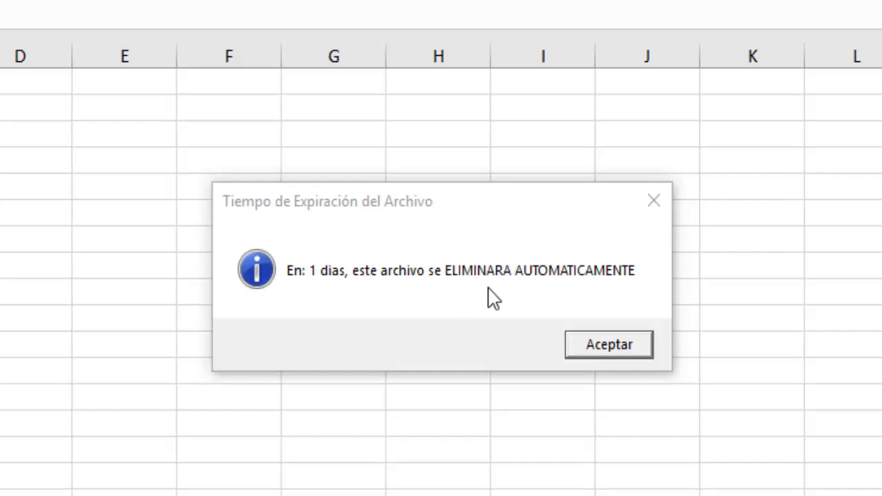
pyautogui.click(620, 347)
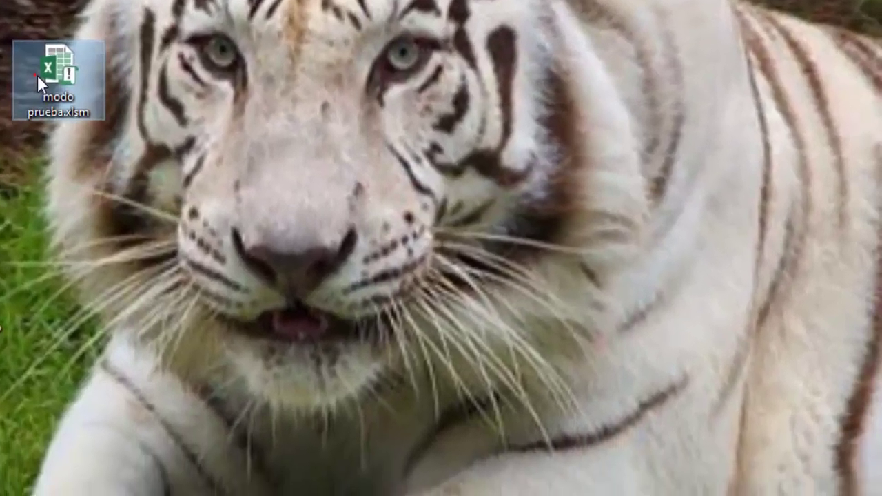
# Step: Duplicate modo prueba.xlsm on the desktop, keeping the name modo prueba - copia.xlsm
pyautogui.doubleClick(199, 249)
pyautogui.hotkey('ctrl', 'c')
pyautogui.hotkey('ctrl', 'v')
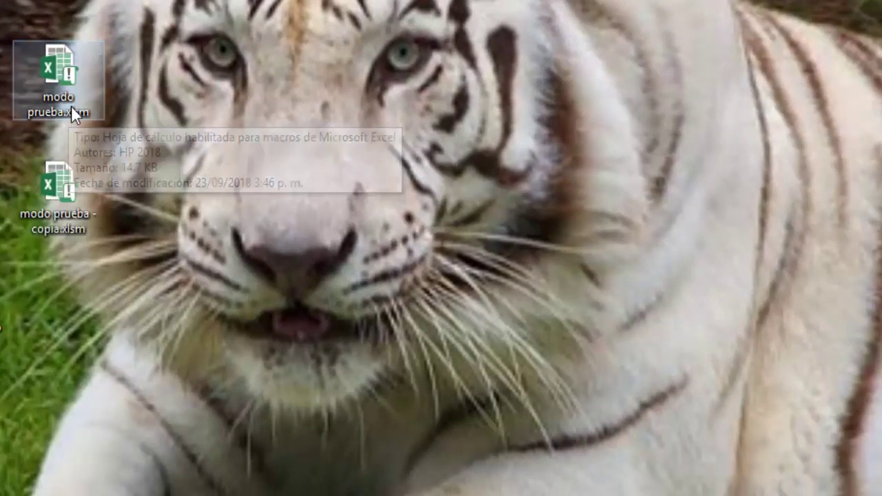
pyautogui.click(73, 201)
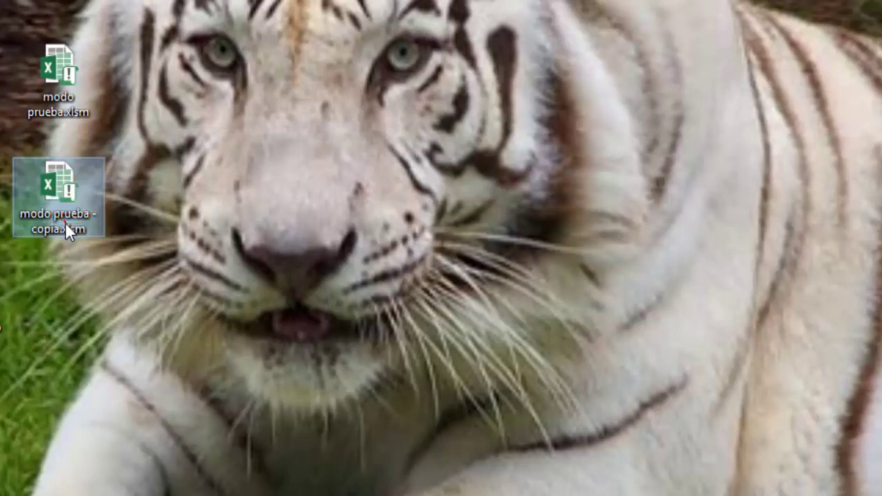
pyautogui.click(55, 222)
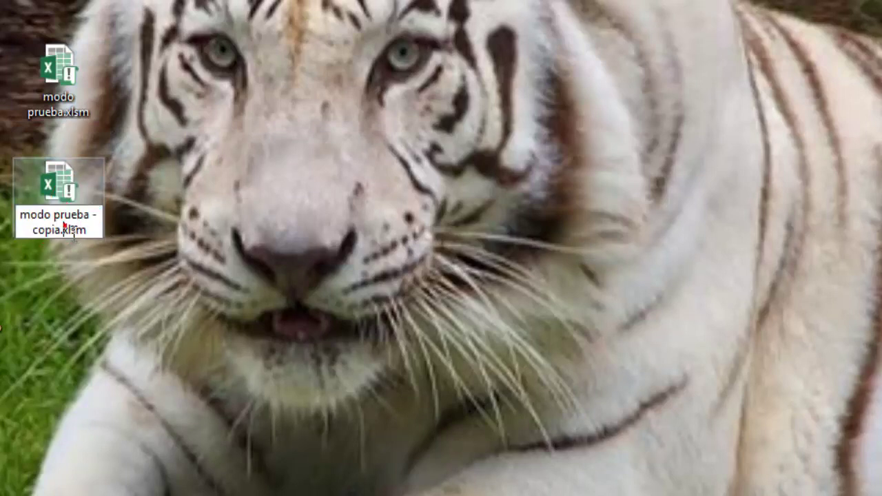
pyautogui.click(173, 236)
# Step: Open modo prueba - copia.xlsm, enable its macros, and dismiss the expiry message
pyautogui.doubleClick(73, 201)
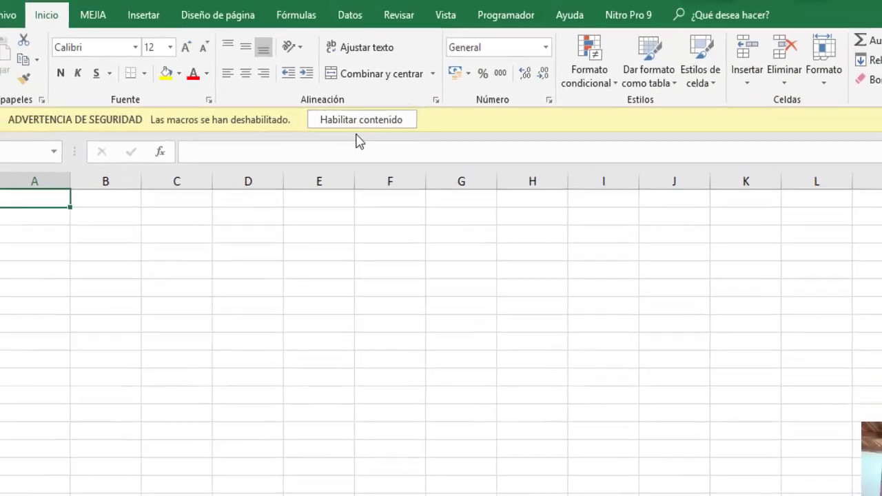
pyautogui.click(365, 131)
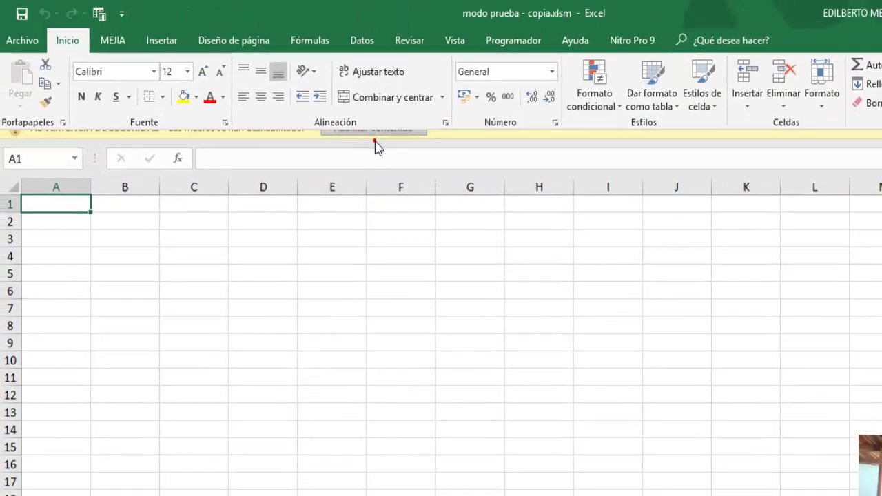
pyautogui.click(648, 367)
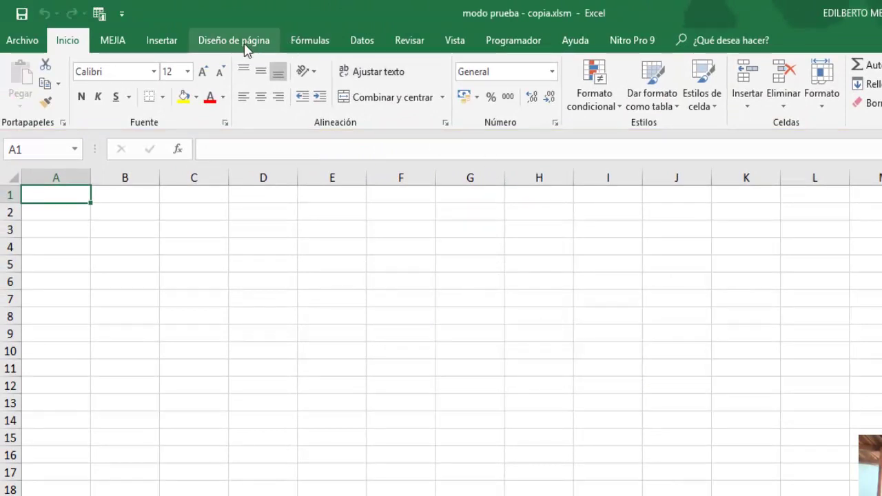
# Step: Change the copy's expiry date from 24/09/2018 to 23/09/2018, save, and close Excel
pyautogui.click(525, 43)
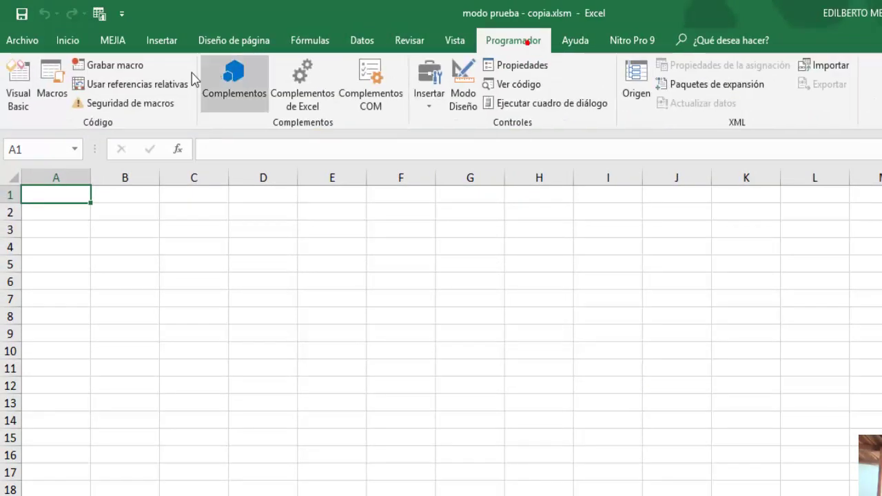
pyautogui.click(23, 82)
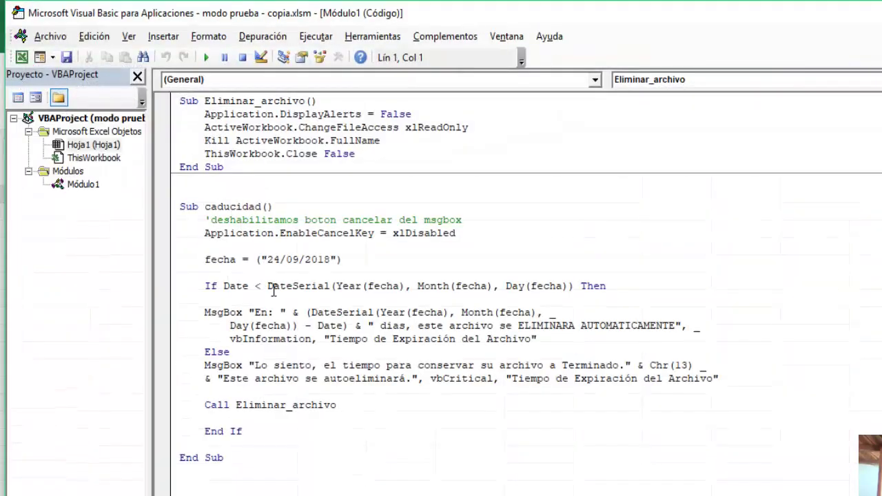
pyautogui.click(279, 259)
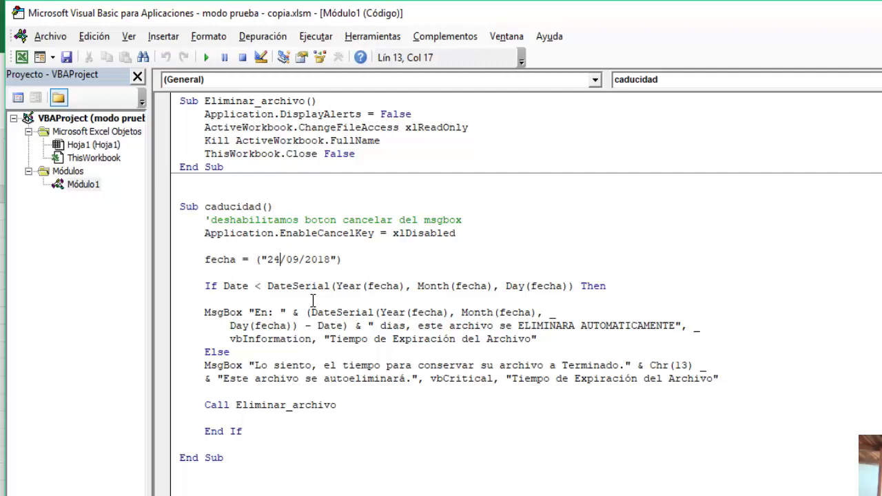
pyautogui.press('BackSpace')
pyautogui.write('3')
pyautogui.click(66, 57)
pyautogui.hotkey('alt', 'F11')
pyautogui.hotkey('alt', 'F4')
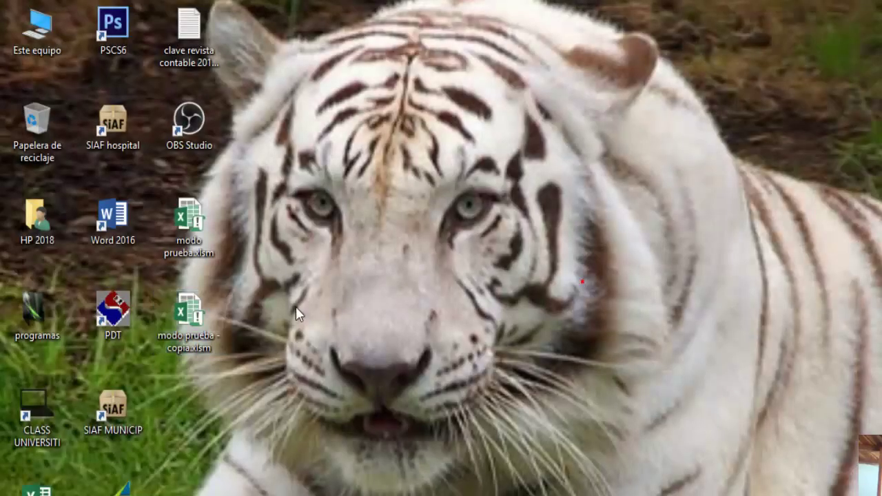
# Step: Open modo prueba - copia.xlsm and accept the expired-file message until the copy deletes itself
pyautogui.doubleClick(199, 330)
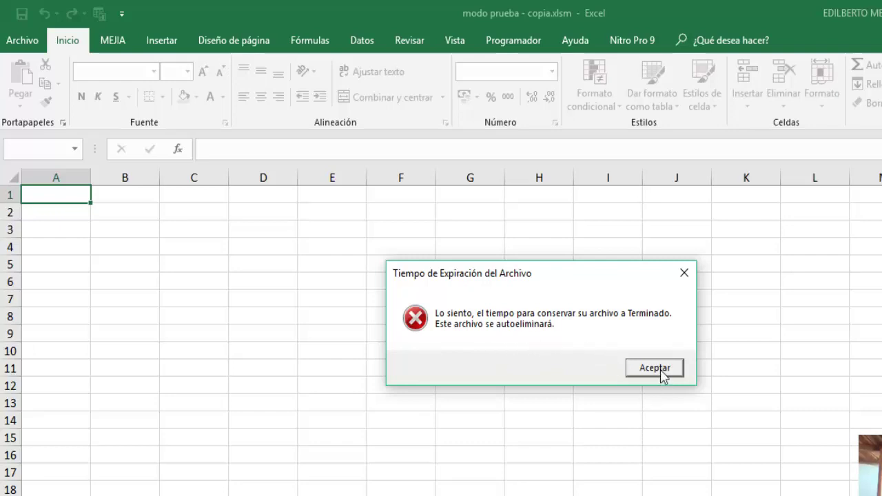
pyautogui.click(660, 370)
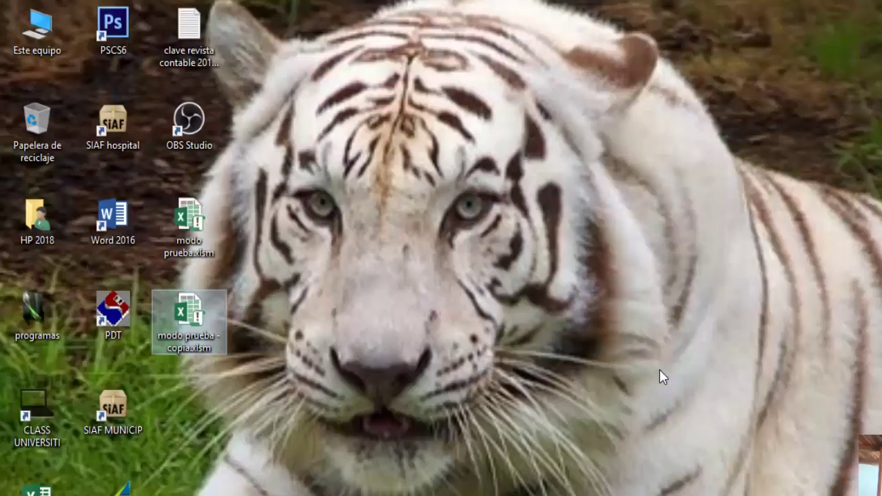
pyautogui.doubleClick(200, 318)
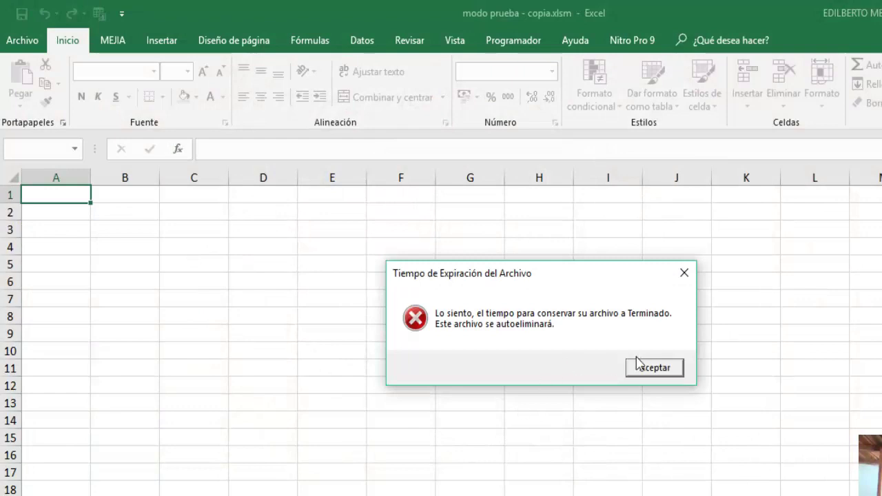
pyautogui.click(663, 367)
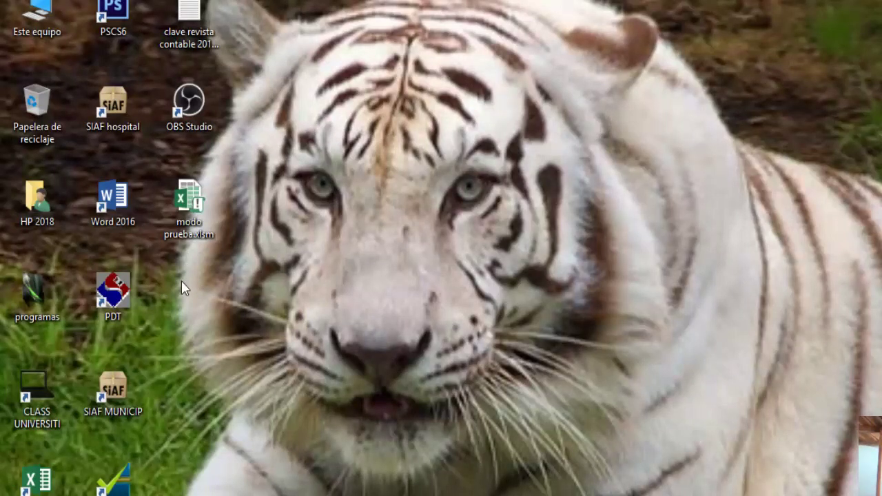
# Step: Confirm the Recycle Bin is empty, refresh the desktop, and duplicate modo prueba.xlsm
pyautogui.doubleClick(36, 103)
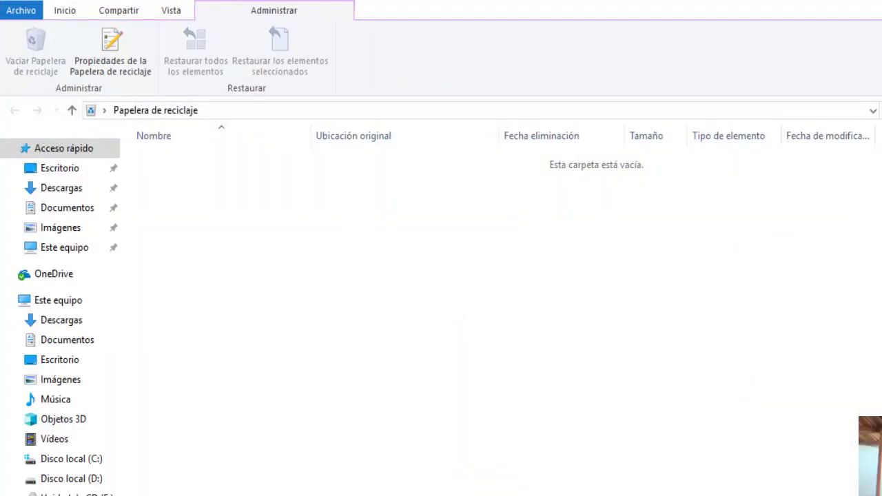
pyautogui.hotkey('alt', 'F4')
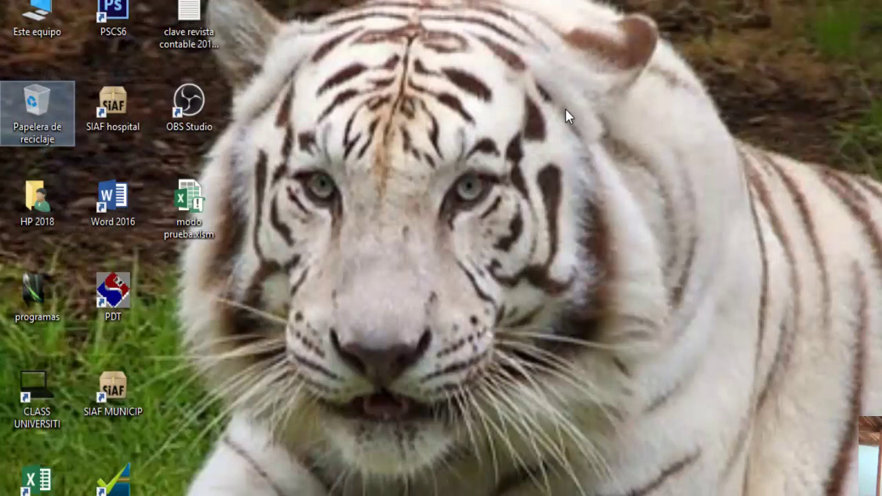
pyautogui.rightClick(565, 108)
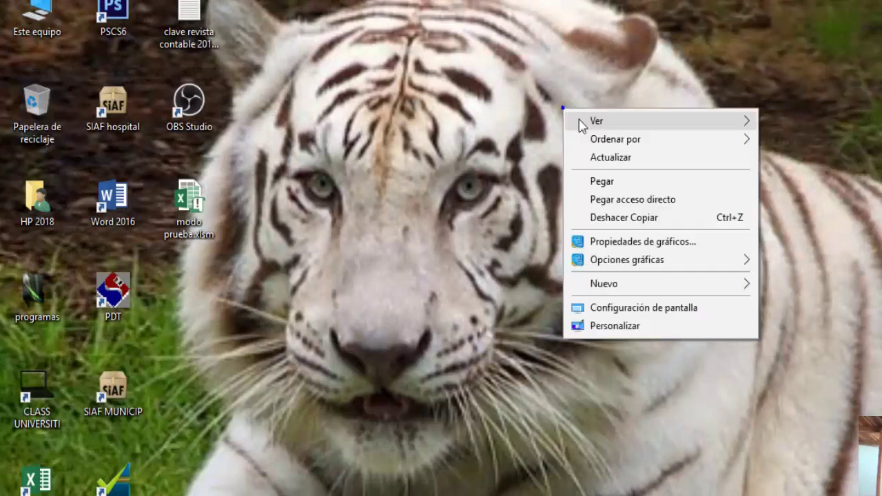
pyautogui.click(619, 158)
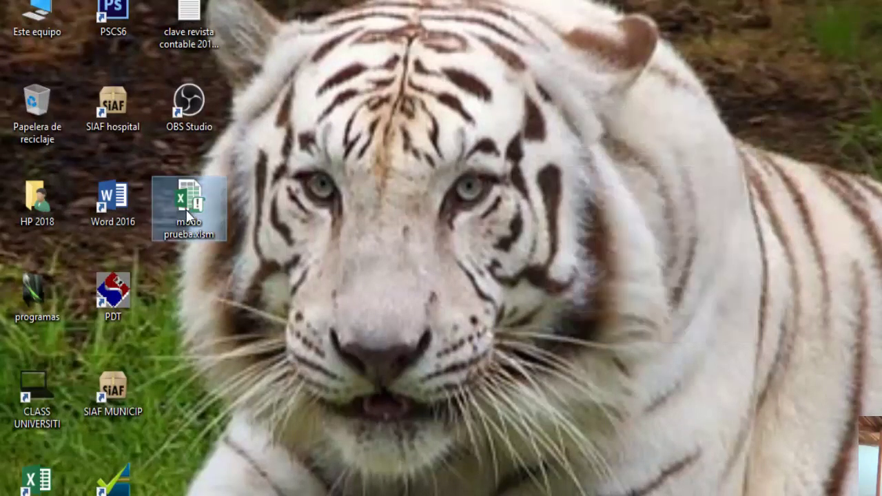
pyautogui.moveTo(187, 210)
pyautogui.keyDown('ctrl'); pyautogui.moveTo(198, 204); pyautogui.dragTo(196, 319); pyautogui.keyUp('ctrl')
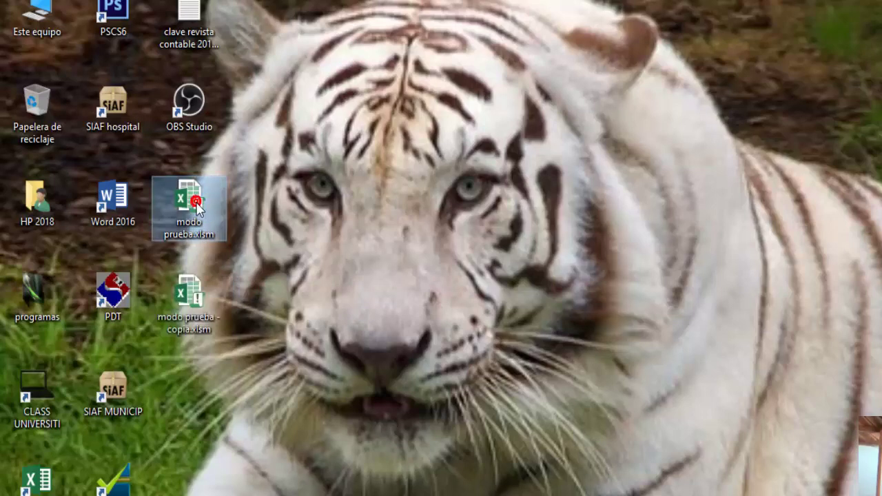
# Step: Open modo prueba - copia.xlsm with macros enabled and dismiss the days-left expiry message
pyautogui.doubleClick(194, 302)
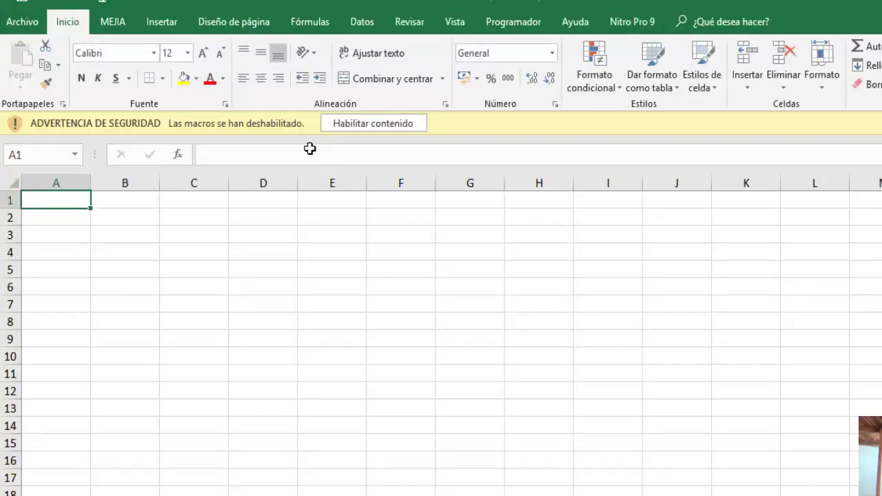
pyautogui.click(373, 123)
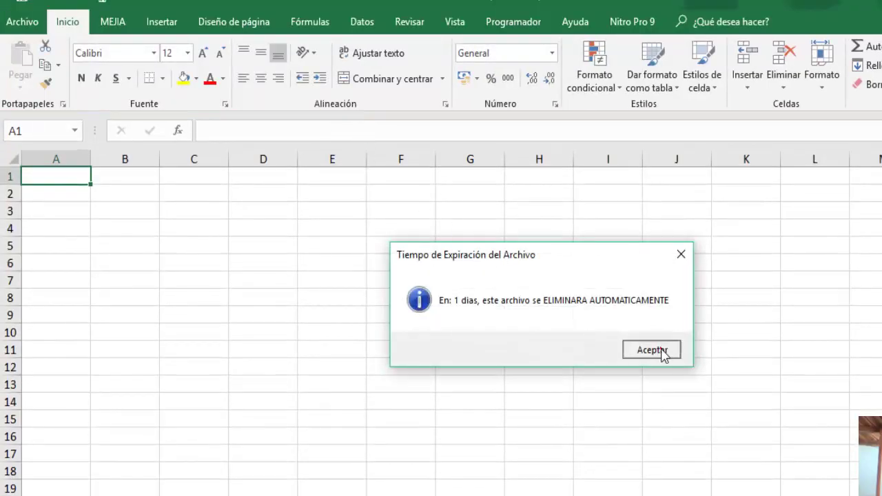
pyautogui.click(661, 348)
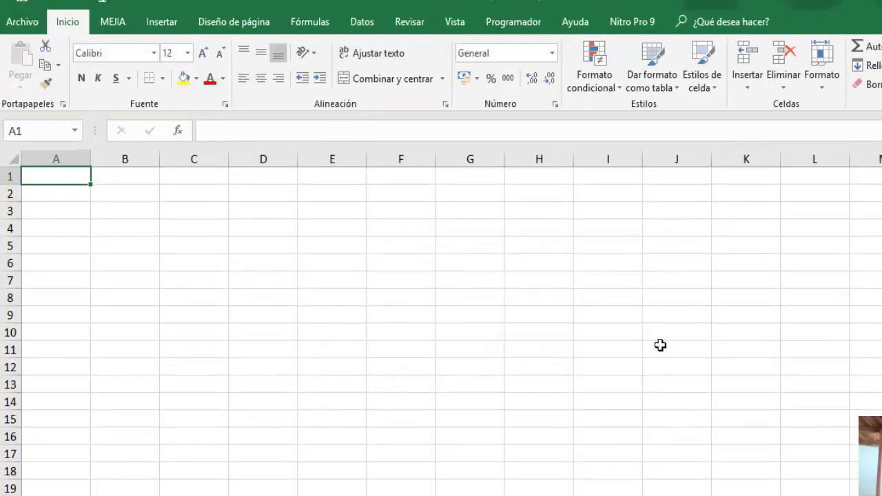
# Step: Change the expiry date in Módulo1's caducidad macro from 24/09/2018 to 23/09/2018
pyautogui.click(238, 23)
pyautogui.click(484, 23)
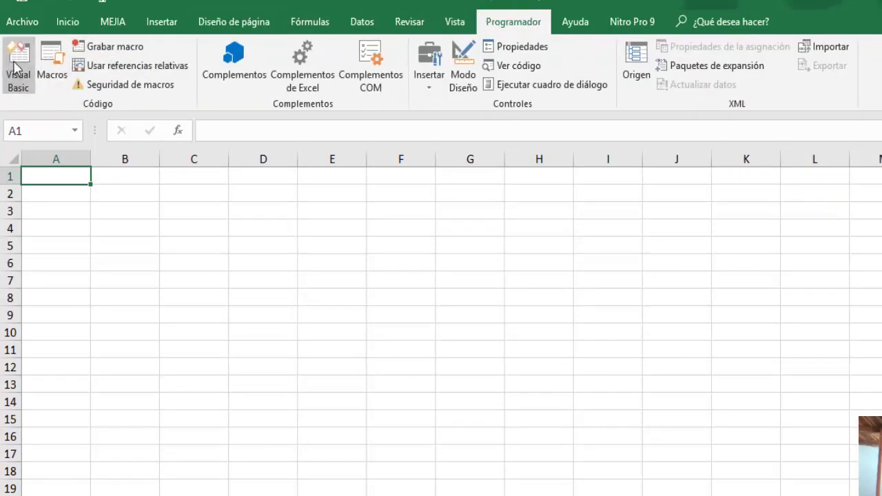
pyautogui.click(16, 65)
pyautogui.doubleClick(77, 167)
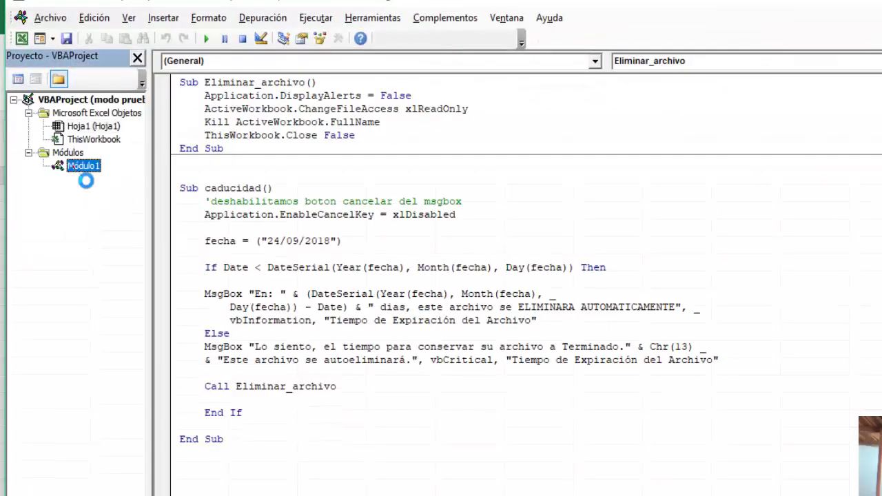
pyautogui.click(275, 242)
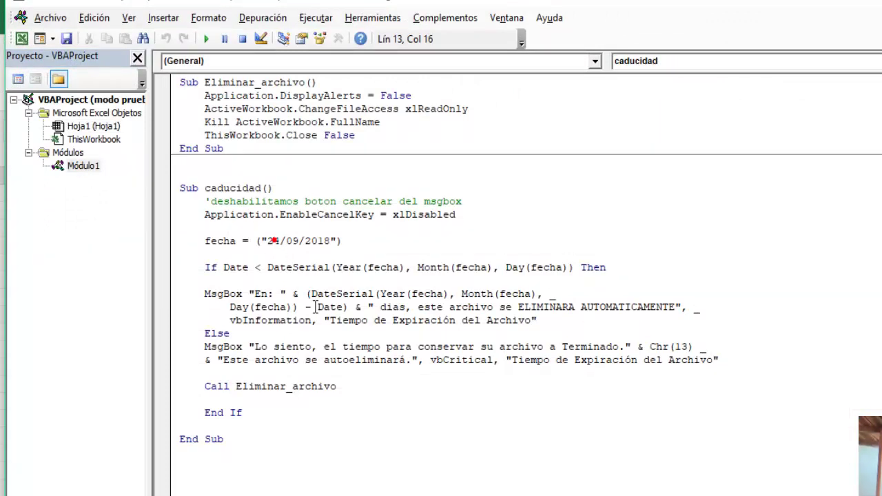
pyautogui.press('Delete')
pyautogui.write('3')
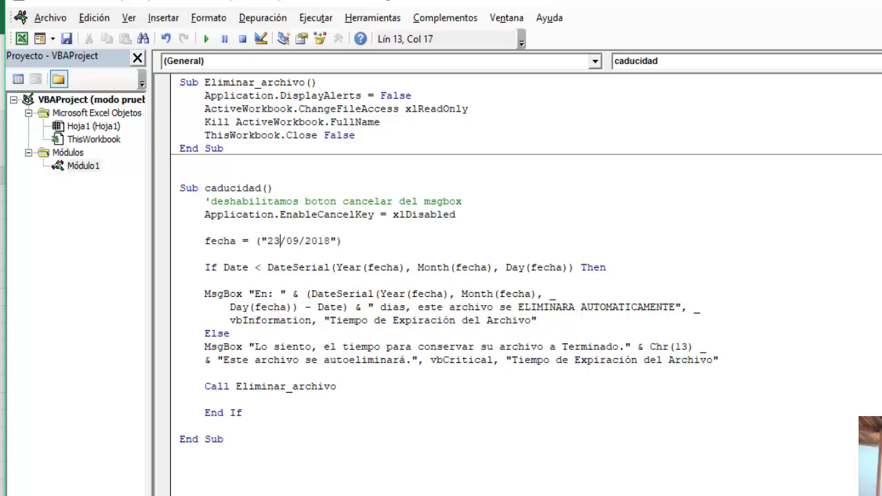
pyautogui.hotkey('alt', 'F11')
pyautogui.click(524, 298)
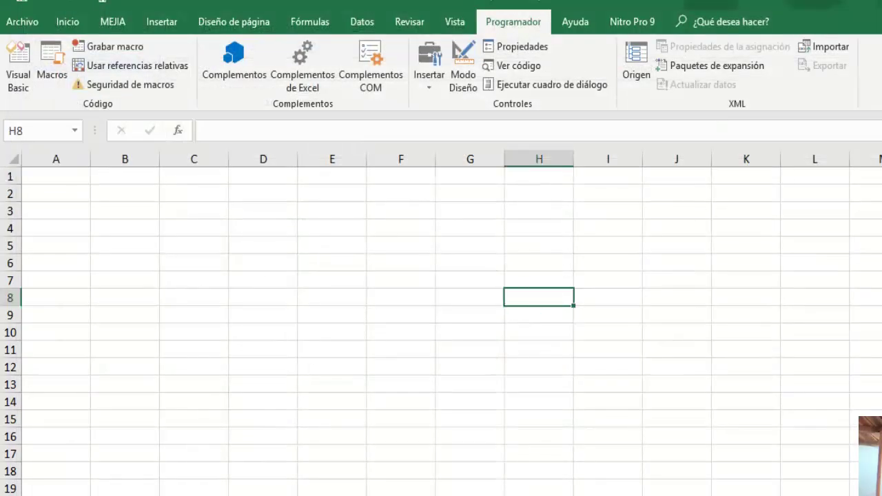
pyautogui.press('super+d')
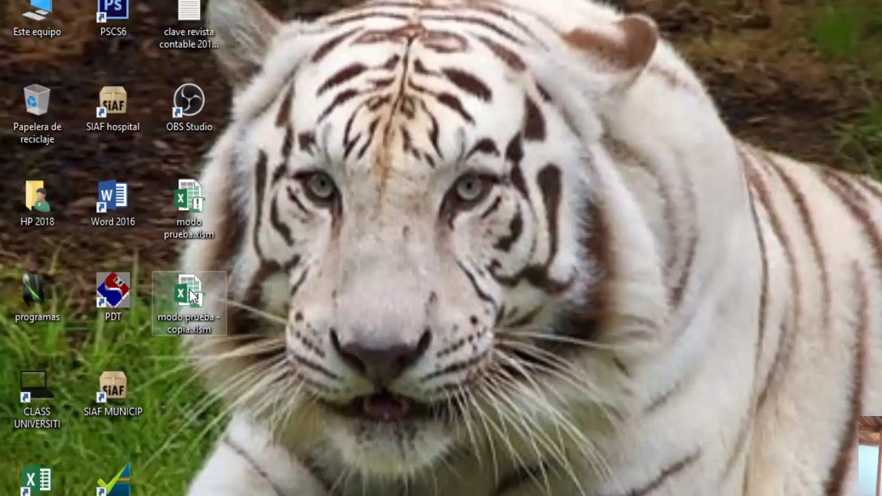
# Step: Reopen modo prueba - copia.xlsm and acknowledge the message that its keeping time has ended
pyautogui.click(352, 222)
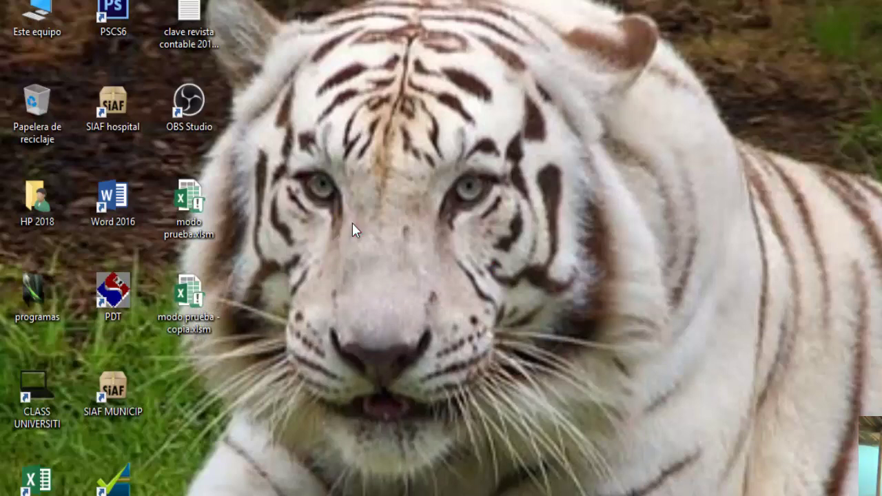
pyautogui.doubleClick(196, 318)
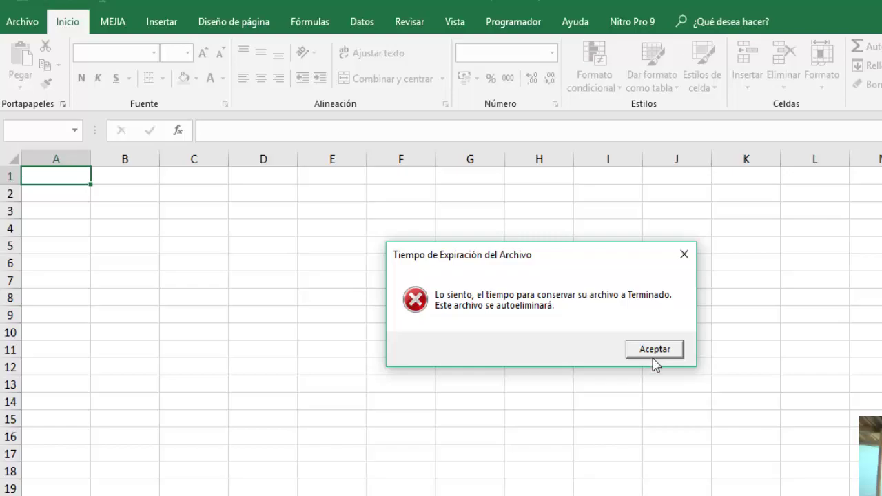
pyautogui.click(653, 353)
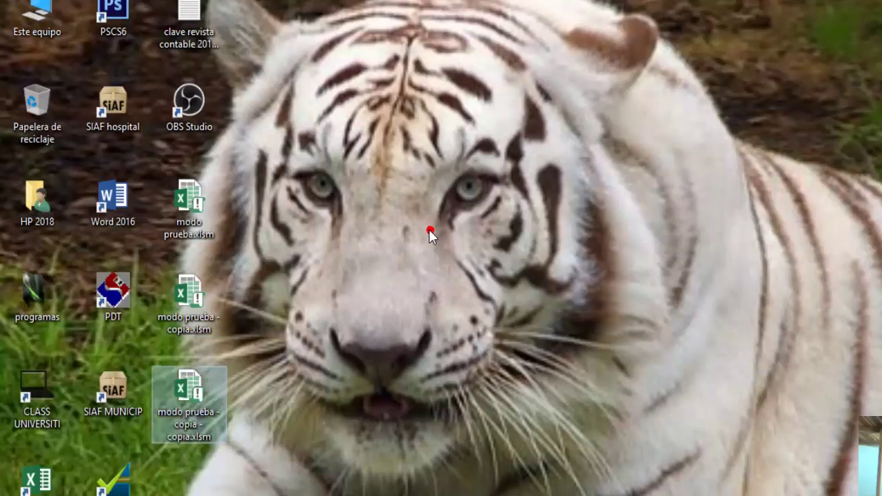
# Step: Rename modo prueba - copia - copia.xlsm to conservar archivo.xlsm
pyautogui.click(178, 405)
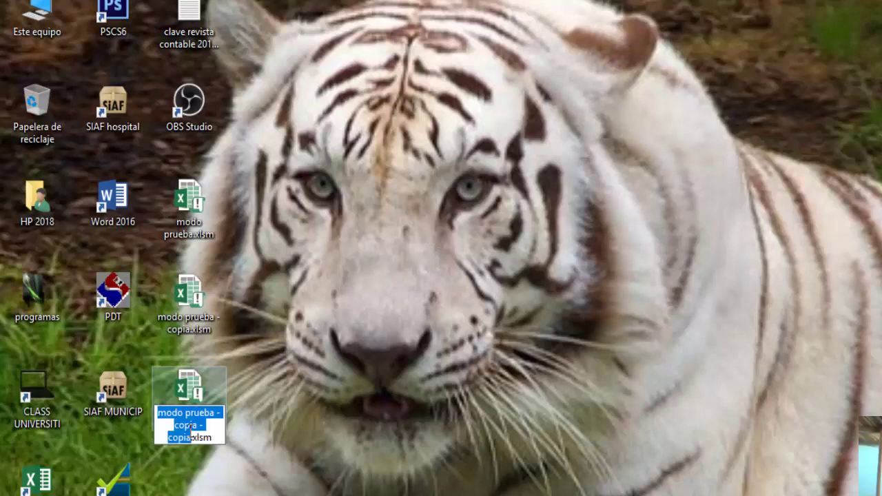
pyautogui.press('BackSpace')
pyautogui.write('conserv')
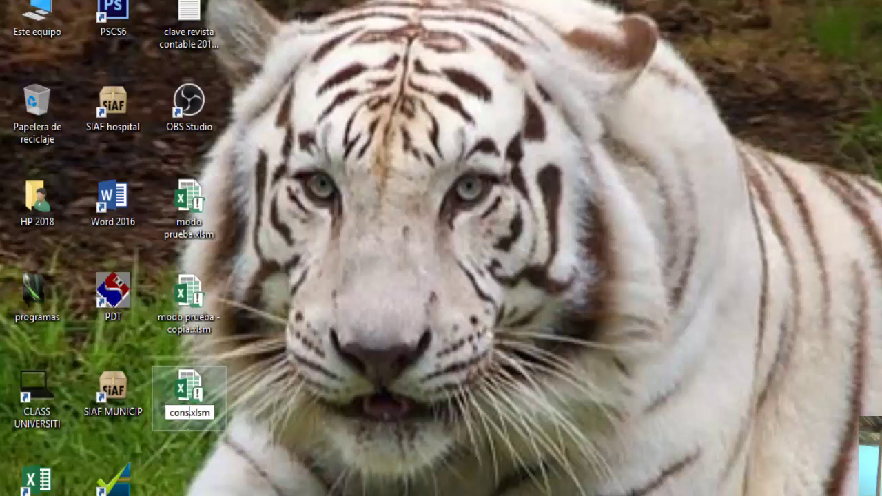
pyautogui.write('ar arch')
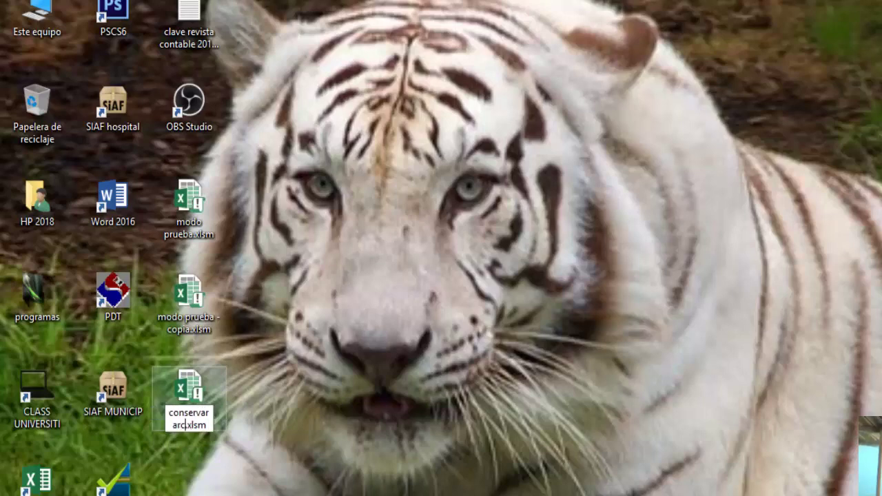
pyautogui.write('ivo')
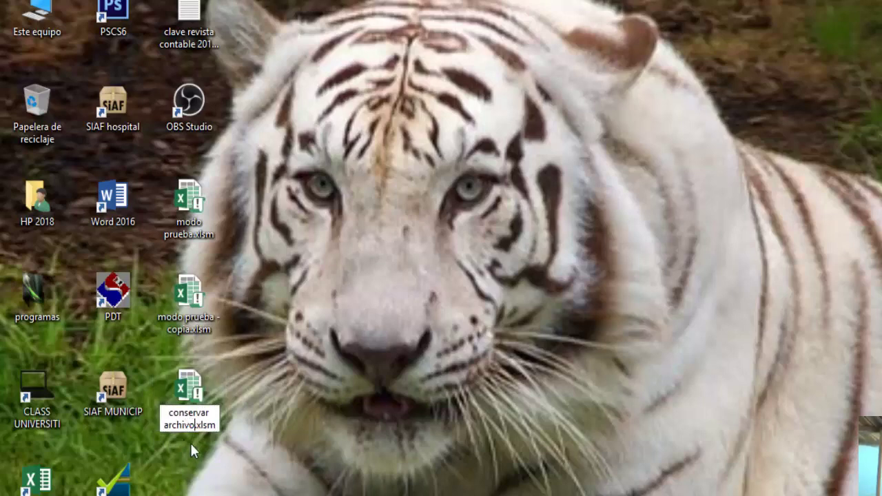
pyautogui.click(316, 403)
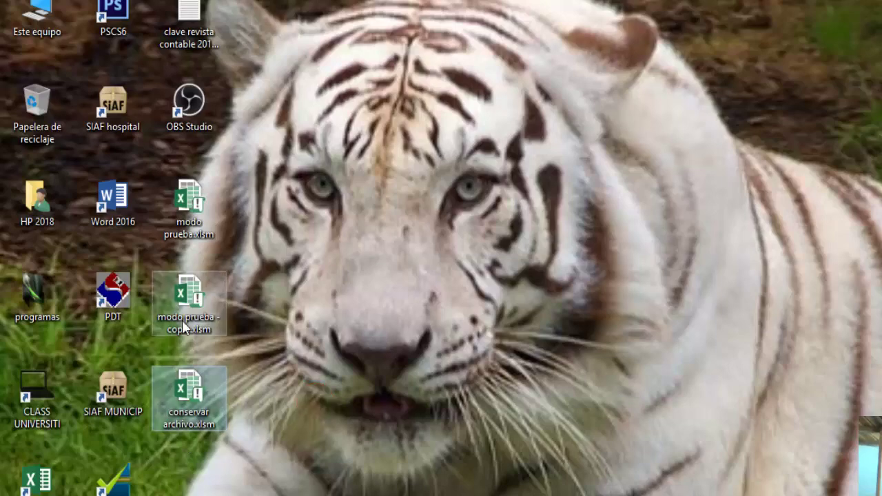
# Step: Bring Excel's expiry error back and accept it so modo prueba - copia.xlsm deletes itself
pyautogui.moveTo(289, 493)
pyautogui.click(232, 475)
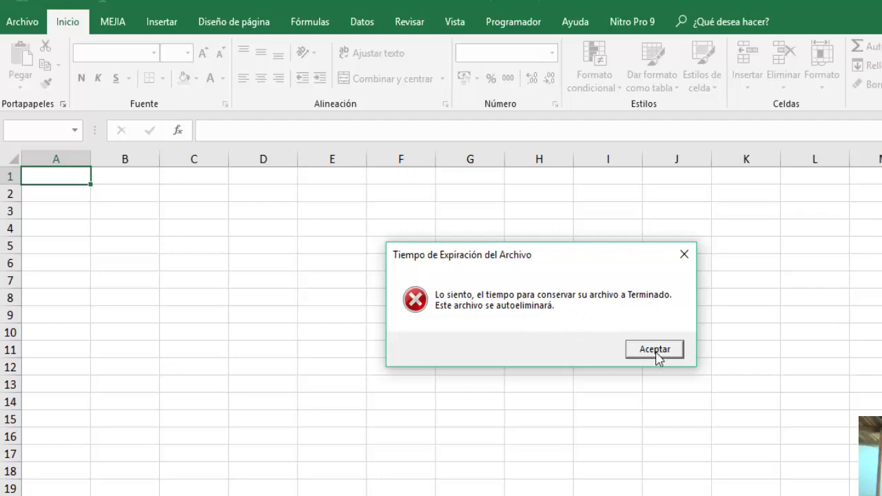
pyautogui.click(656, 350)
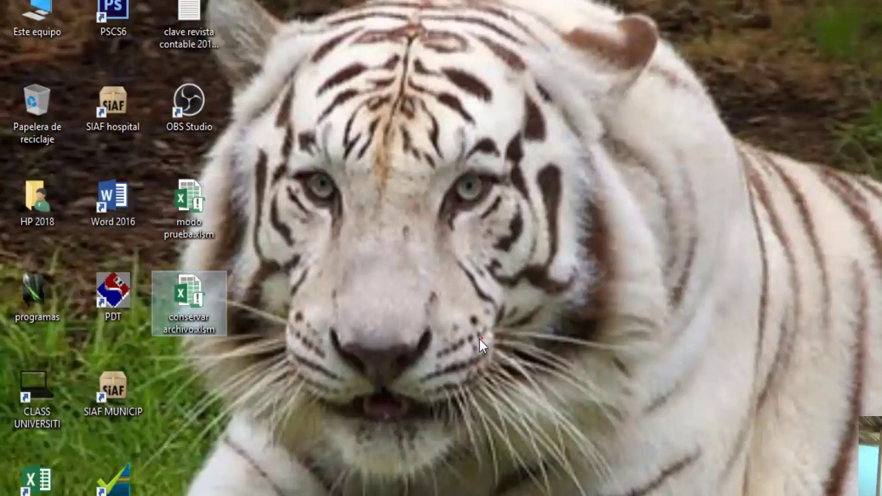
pyautogui.click(479, 338)
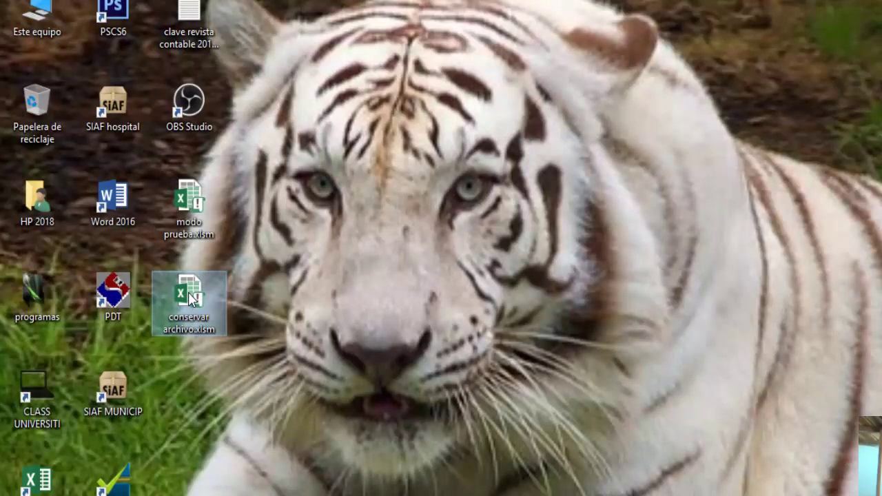
# Step: In conservar archivo.xlsm, change the macro's expiry day from 23 to 30, then save and close
pyautogui.doubleClick(191, 298)
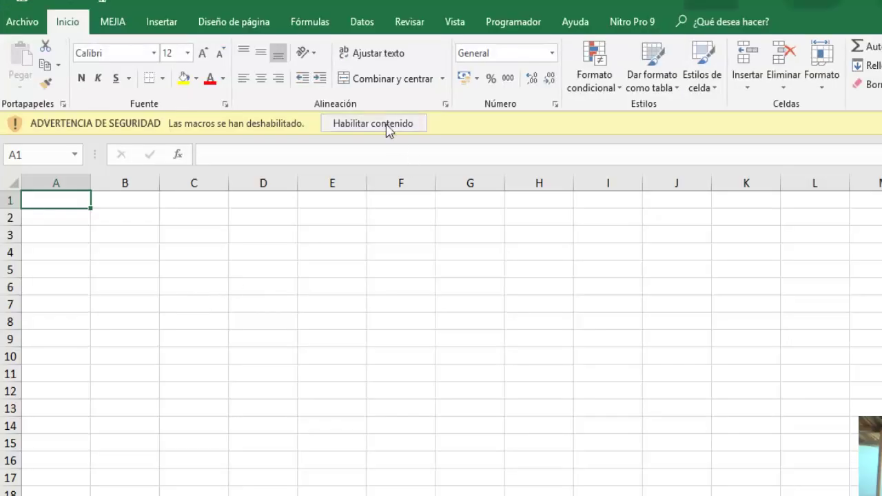
pyautogui.click(507, 23)
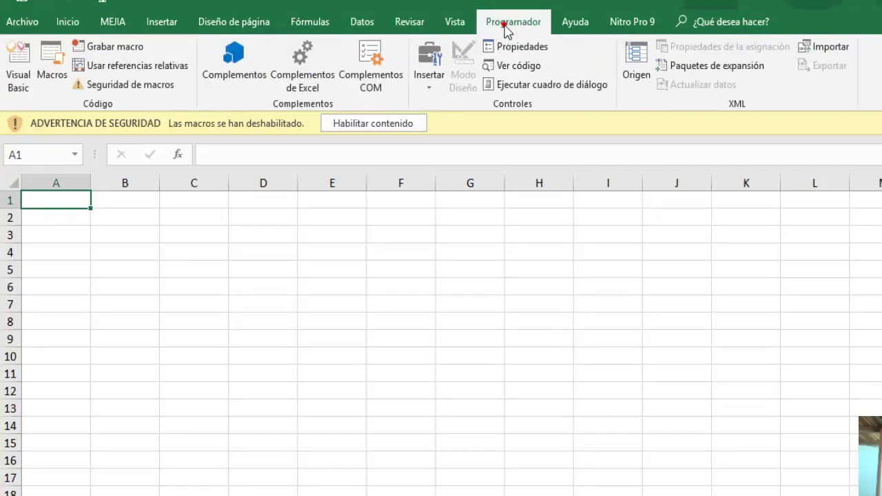
pyautogui.click(11, 76)
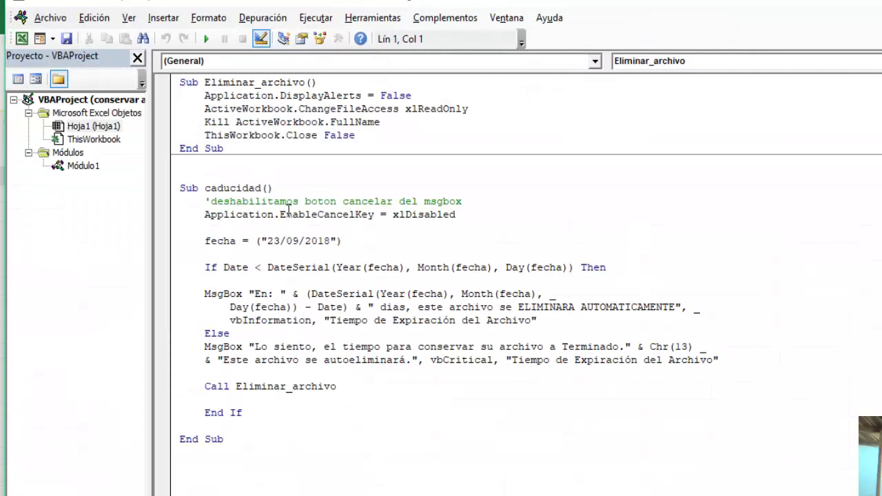
pyautogui.click(283, 241)
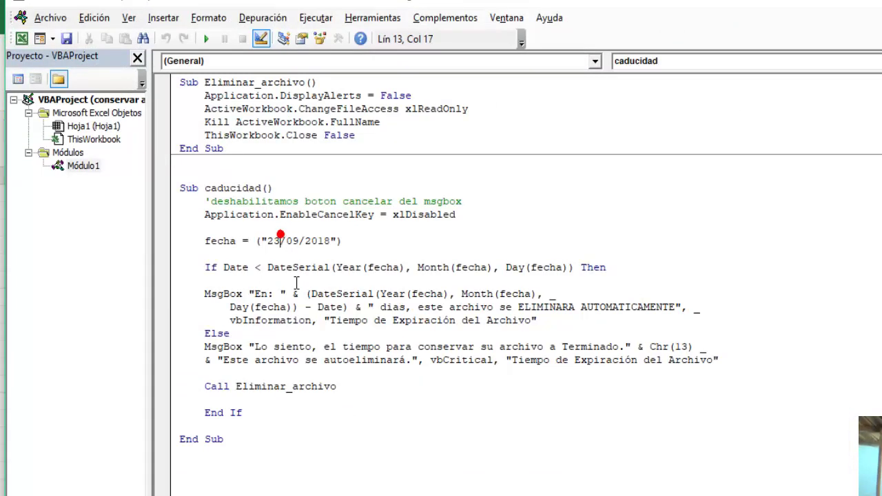
pyautogui.press('BackSpace')
pyautogui.press('BackSpace')
pyautogui.write('3')
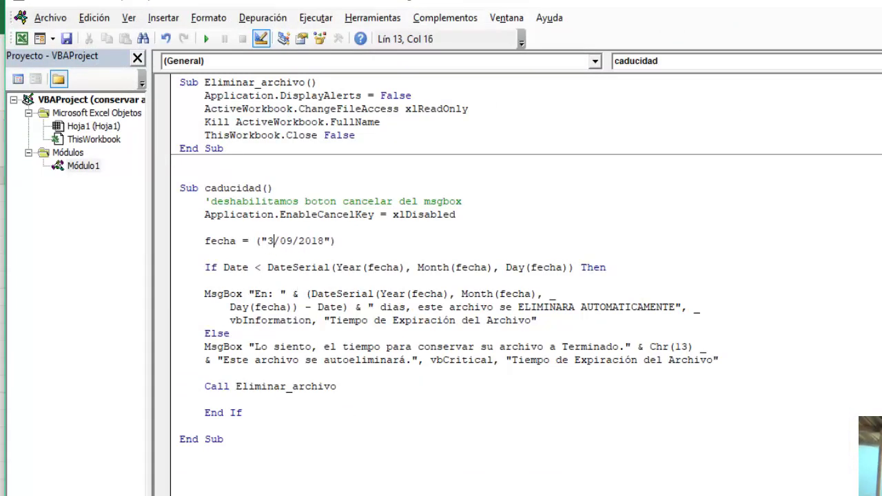
pyautogui.write('0')
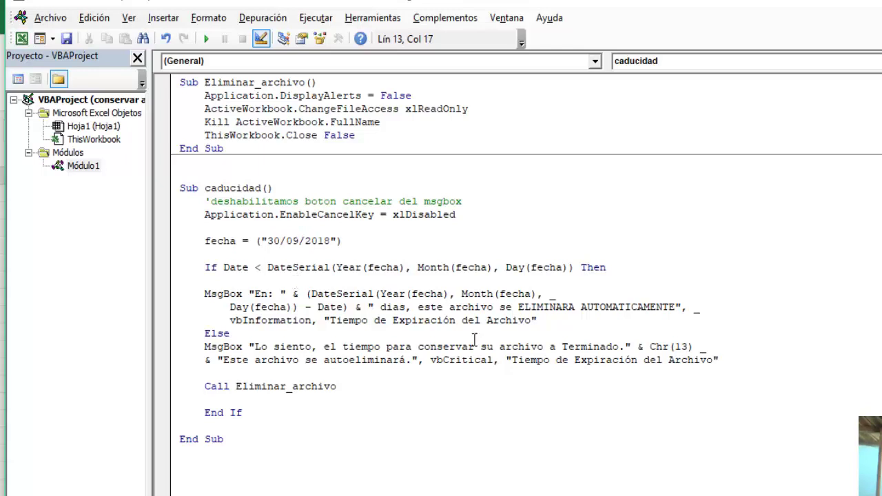
pyautogui.click(67, 39)
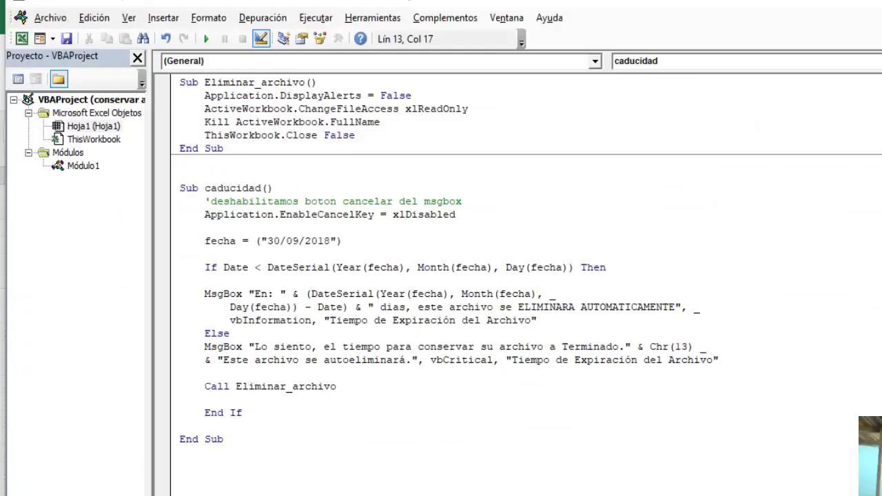
pyautogui.hotkey('alt', 'F11')
pyautogui.hotkey('alt', 'F4')
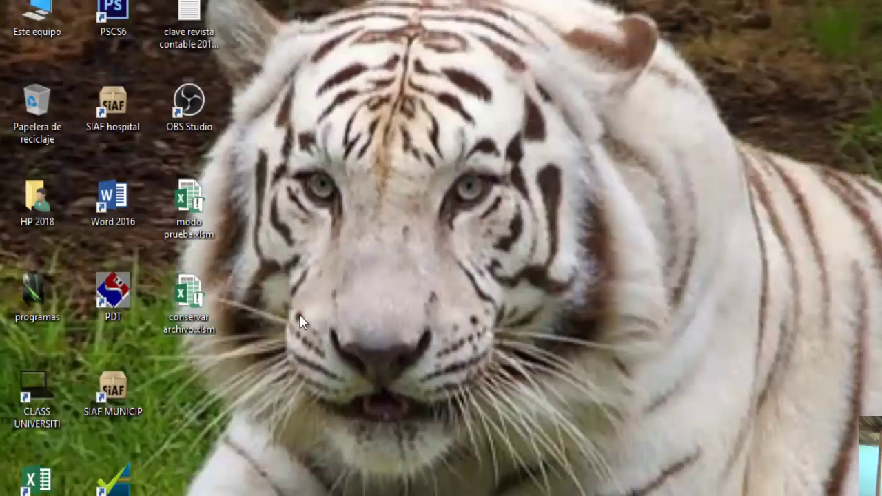
# Step: Open conservar archivo.xlsm with macros enabled and dismiss its 7-days-left deletion notice
pyautogui.doubleClick(194, 297)
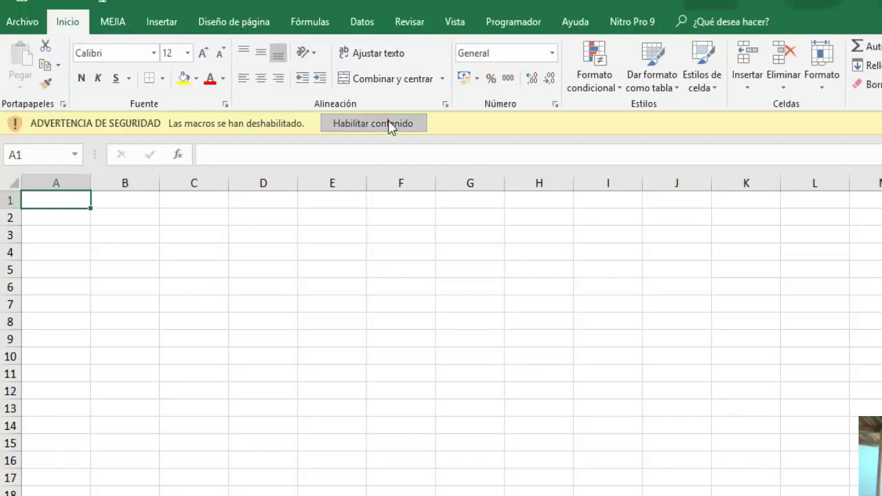
pyautogui.click(390, 125)
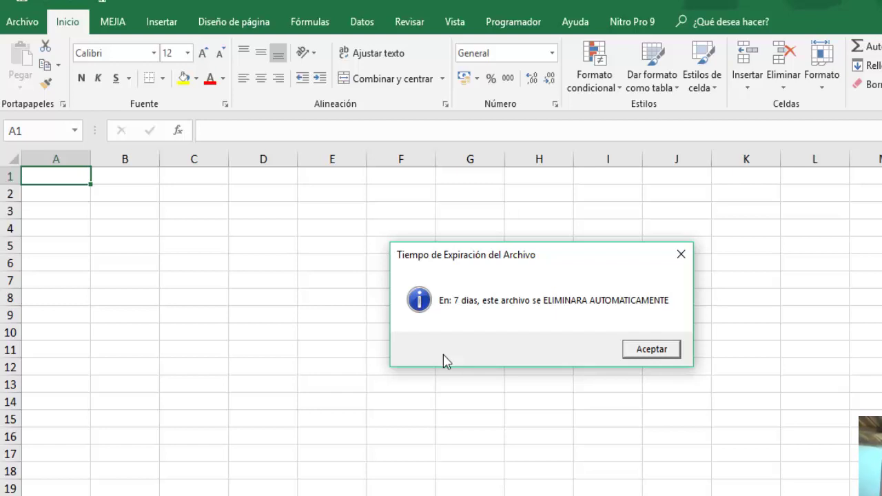
pyautogui.click(646, 353)
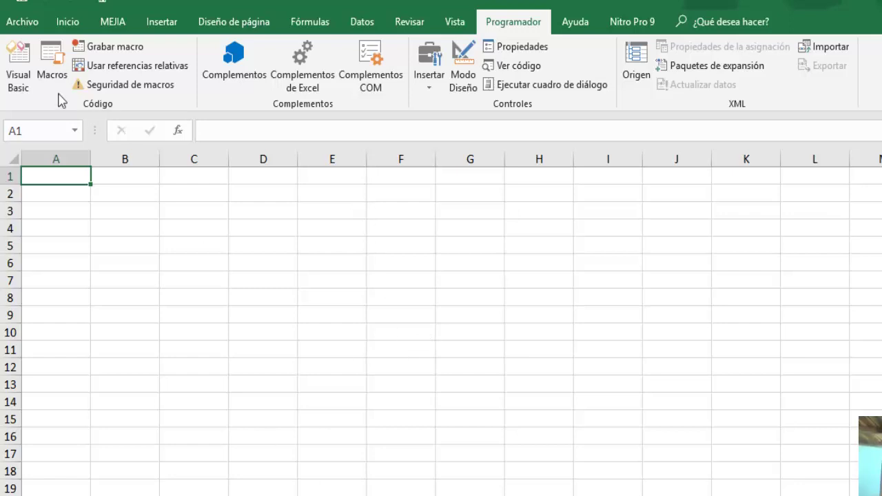
# Step: Lock the VBA project for viewing with a confirmed password under Protección, then save
pyautogui.click(19, 72)
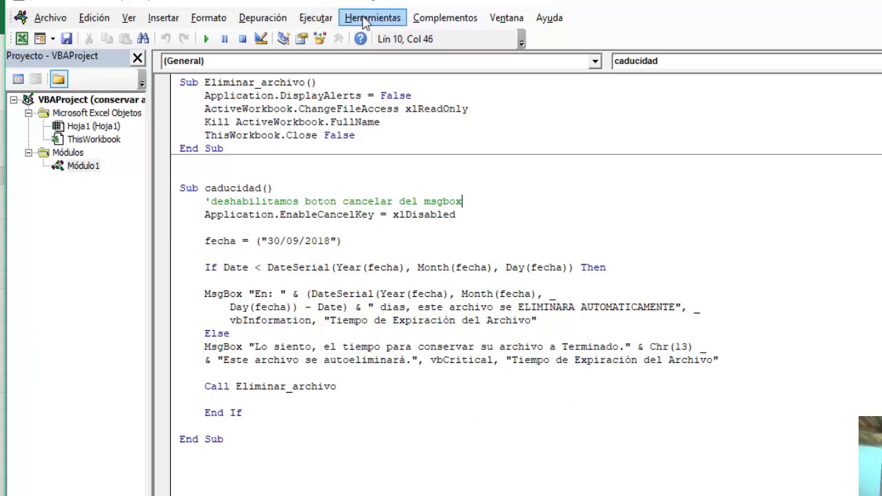
pyautogui.click(366, 21)
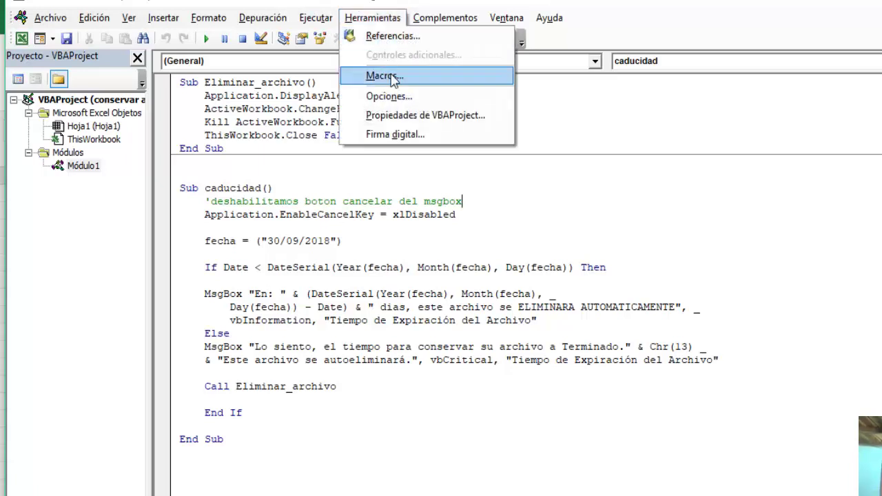
pyautogui.click(426, 117)
pyautogui.click(445, 116)
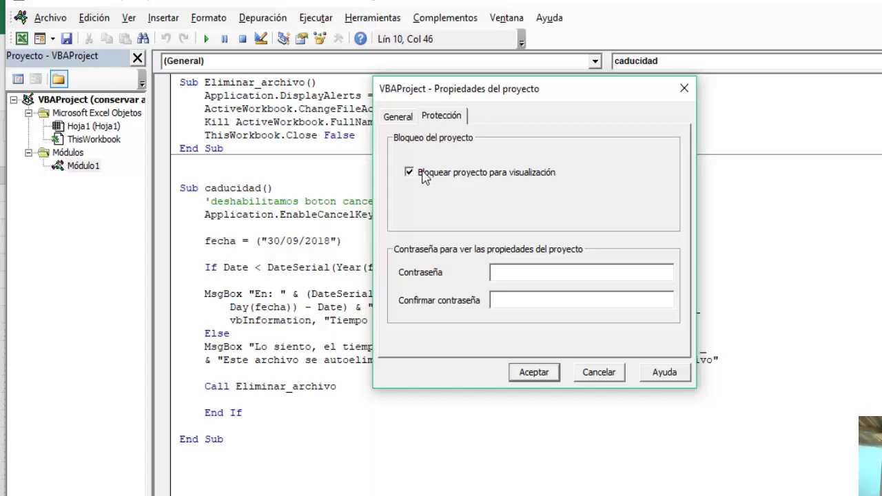
pyautogui.click(524, 277)
pyautogui.click(515, 303)
pyautogui.click(522, 372)
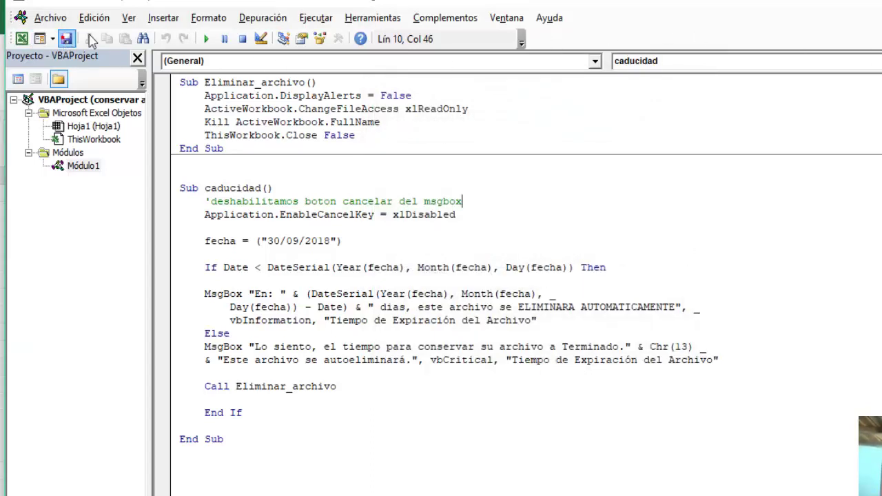
pyautogui.click(66, 38)
pyautogui.hotkey('alt', 'F11')
# Step: Reopen conservar archivo.xlsm, dismiss the 7-day notice, and try expanding the locked VBAProject
pyautogui.hotkey('alt', 'F4')
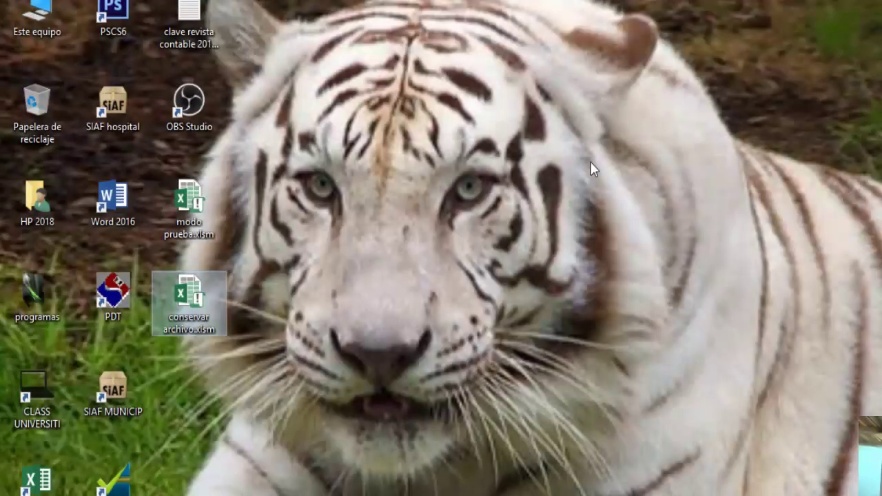
pyautogui.doubleClick(204, 307)
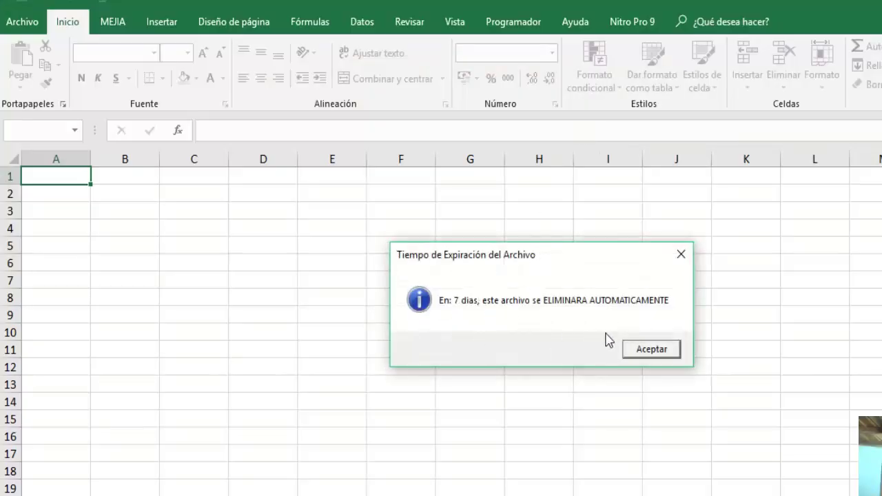
pyautogui.click(656, 349)
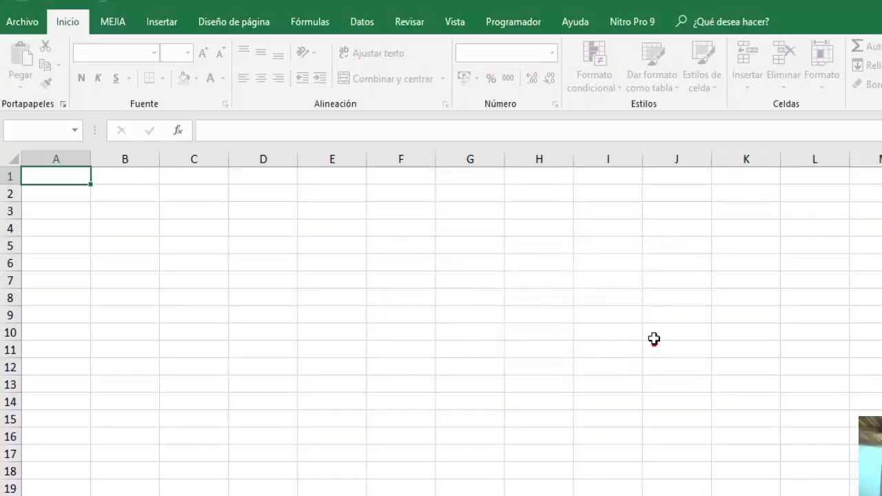
pyautogui.click(519, 26)
pyautogui.click(16, 82)
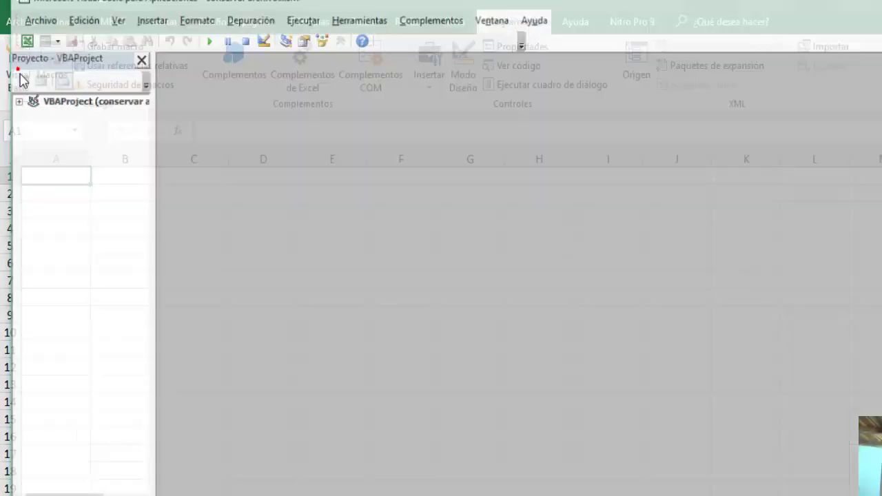
pyautogui.doubleClick(64, 103)
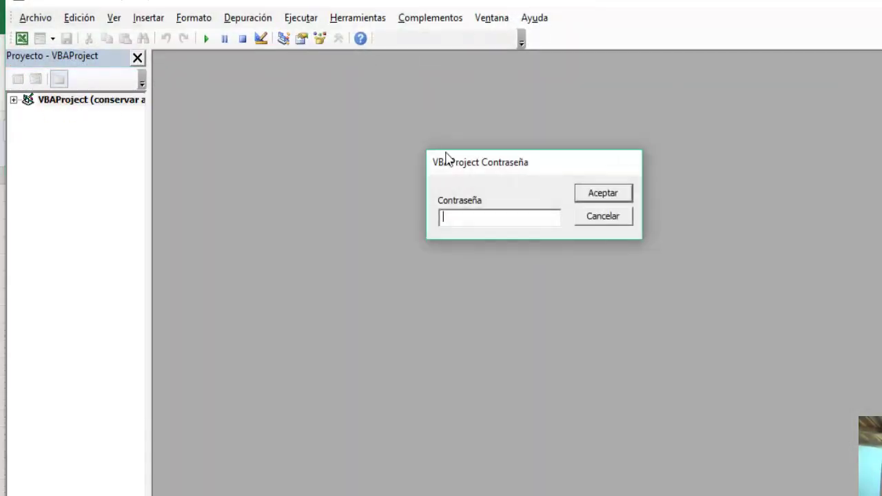
# Step: Cancel the VBAProject password prompt without unlocking the code, then minimize Excel
pyautogui.click(606, 218)
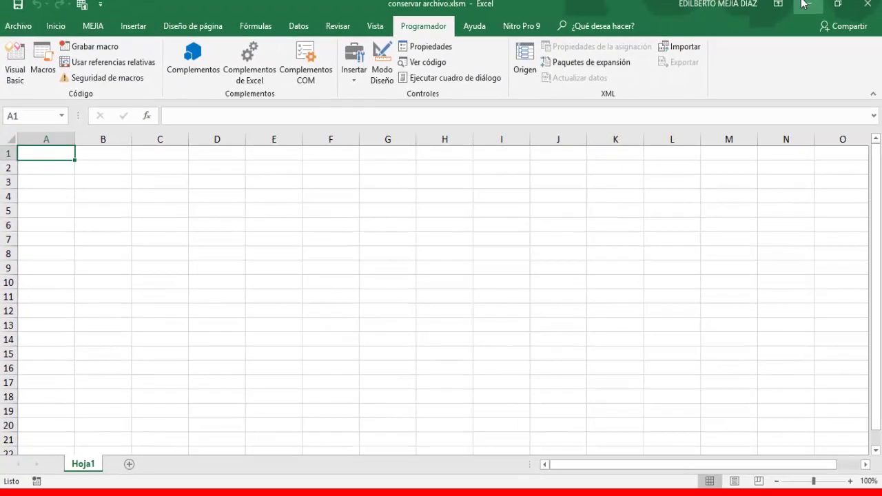
pyautogui.click(802, 3)
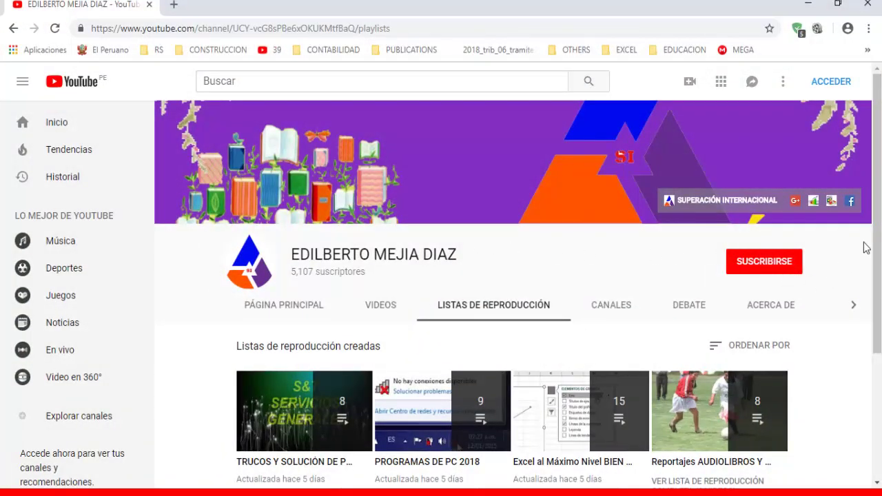
pyautogui.scroll(-1, 880, 281)
pyautogui.scroll(-2, 879, 281)
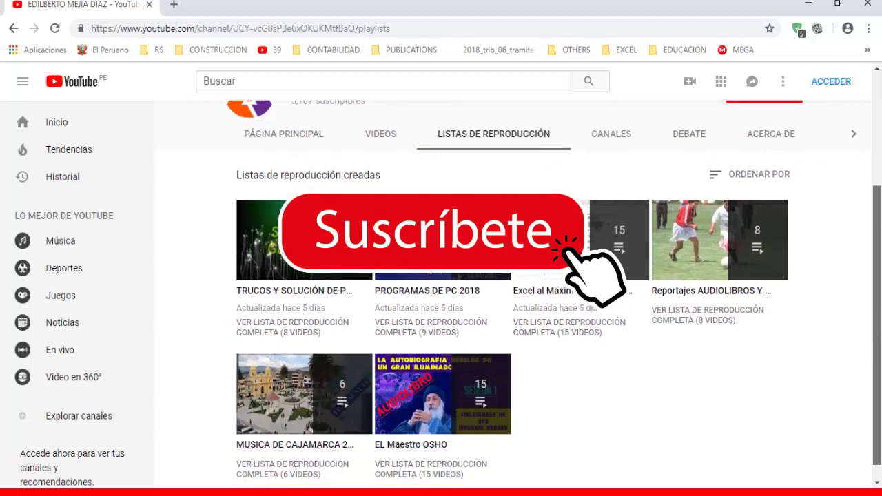
pyautogui.scroll(2, 880, 281)
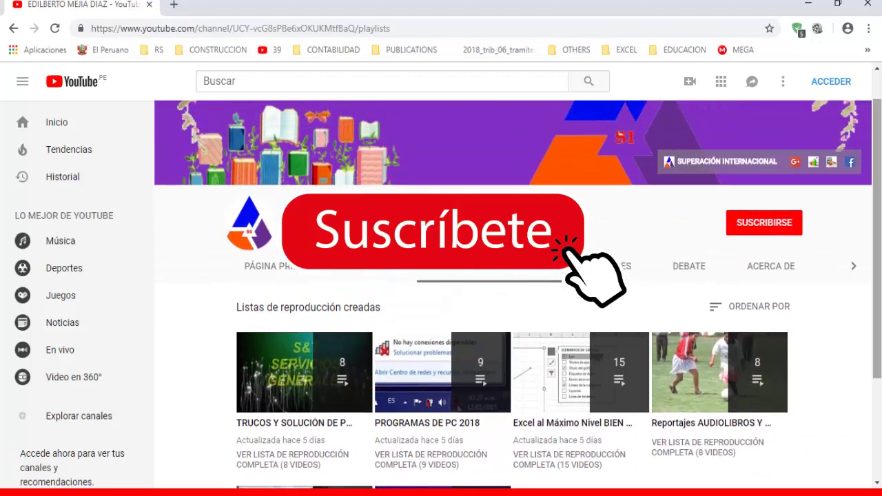
pyautogui.scroll(1, 880, 281)
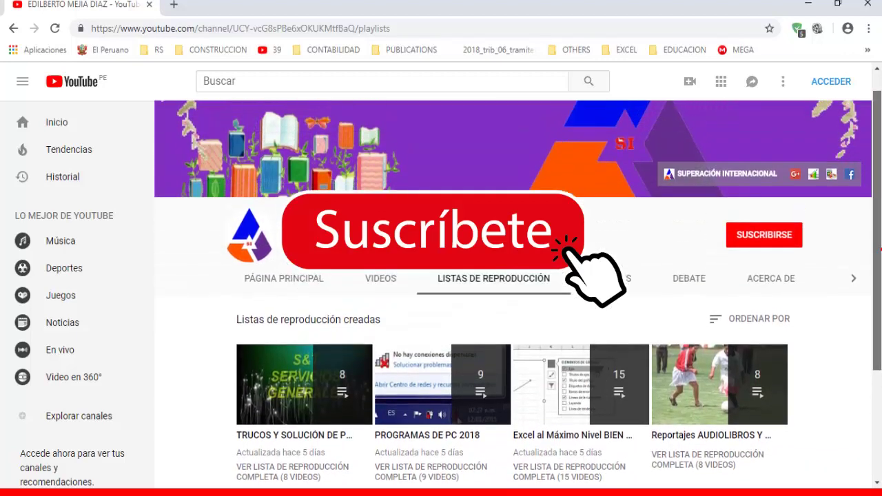